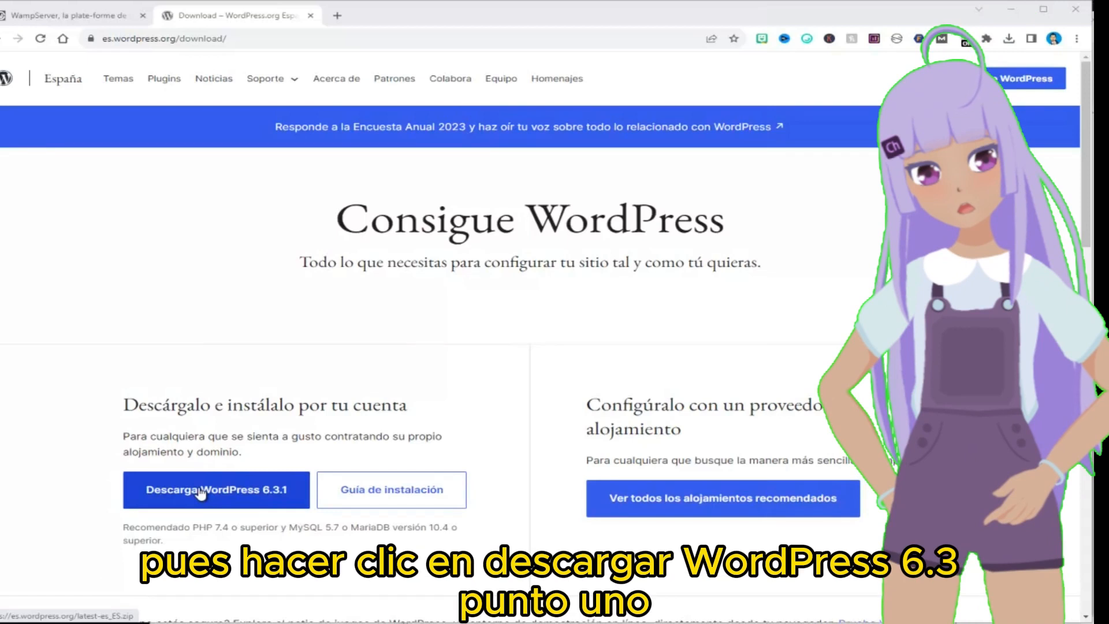
Download WordPress 6.3.1 and bring the 'Como instalar WordPress' folder holding the zip to the front
left_click(200, 493)
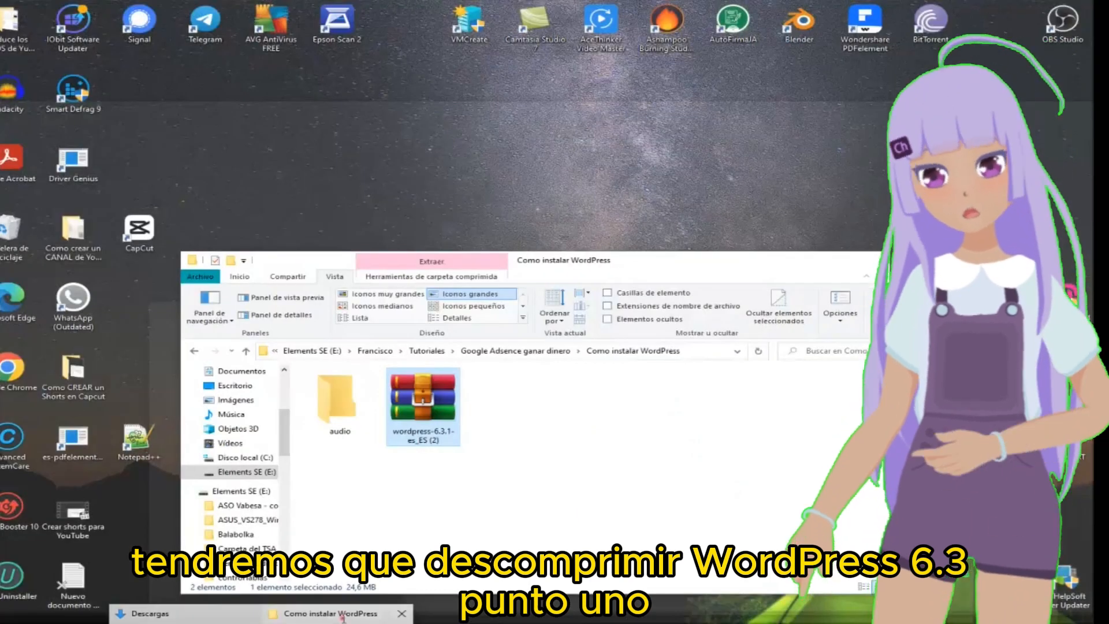
left_click(342, 614)
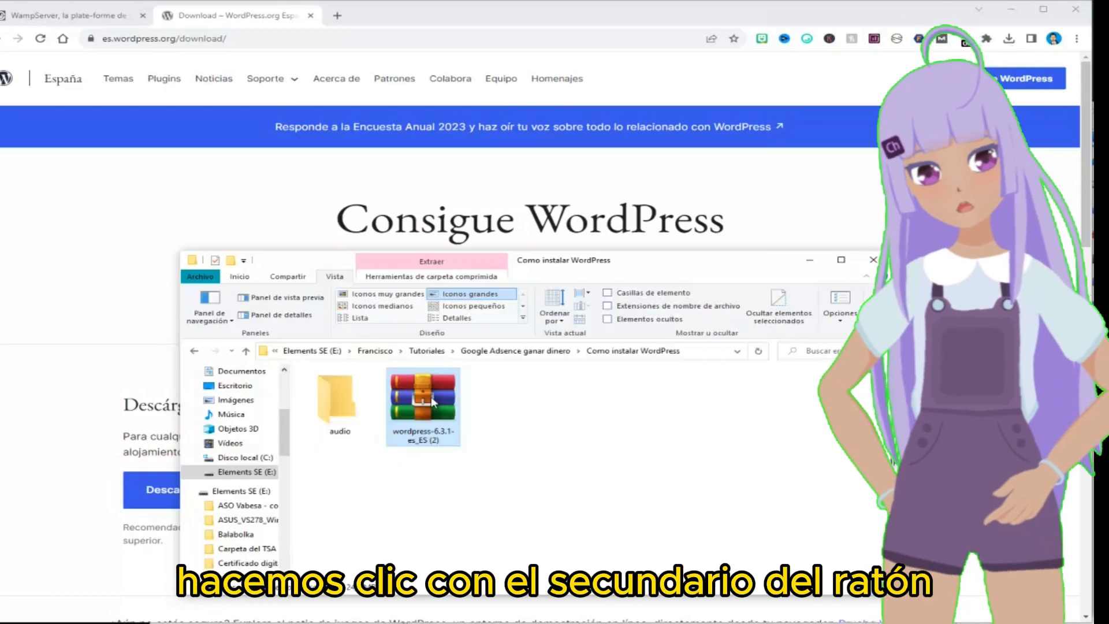
Extract the WordPress zip into a 'wordpress-6.3.1-es_ES (2)' folder and select it
right_click(432, 400)
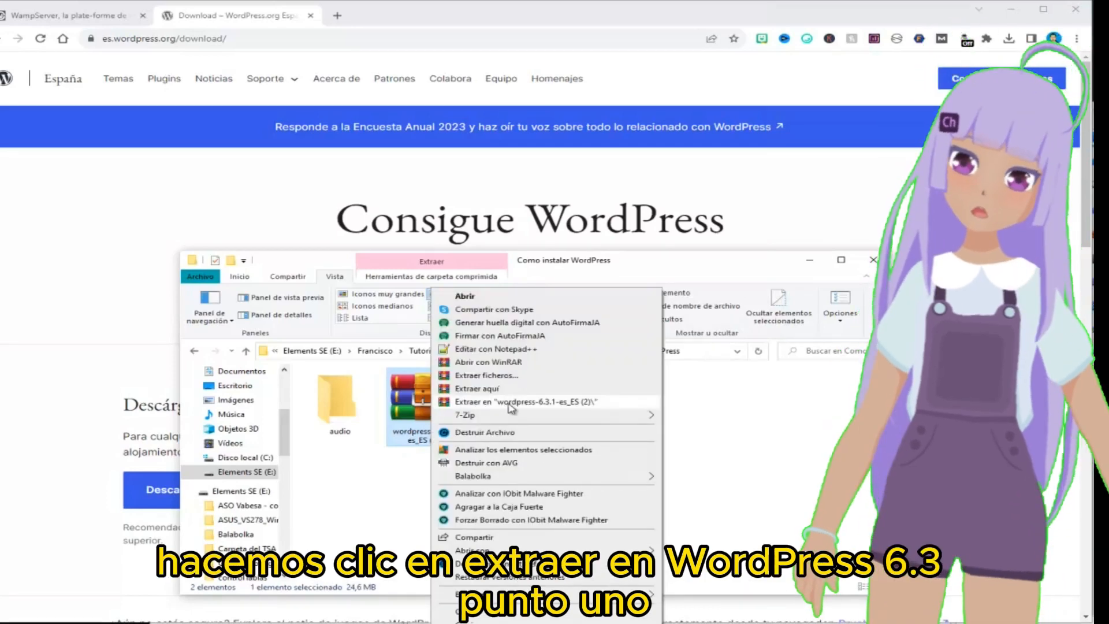
left_click(509, 404)
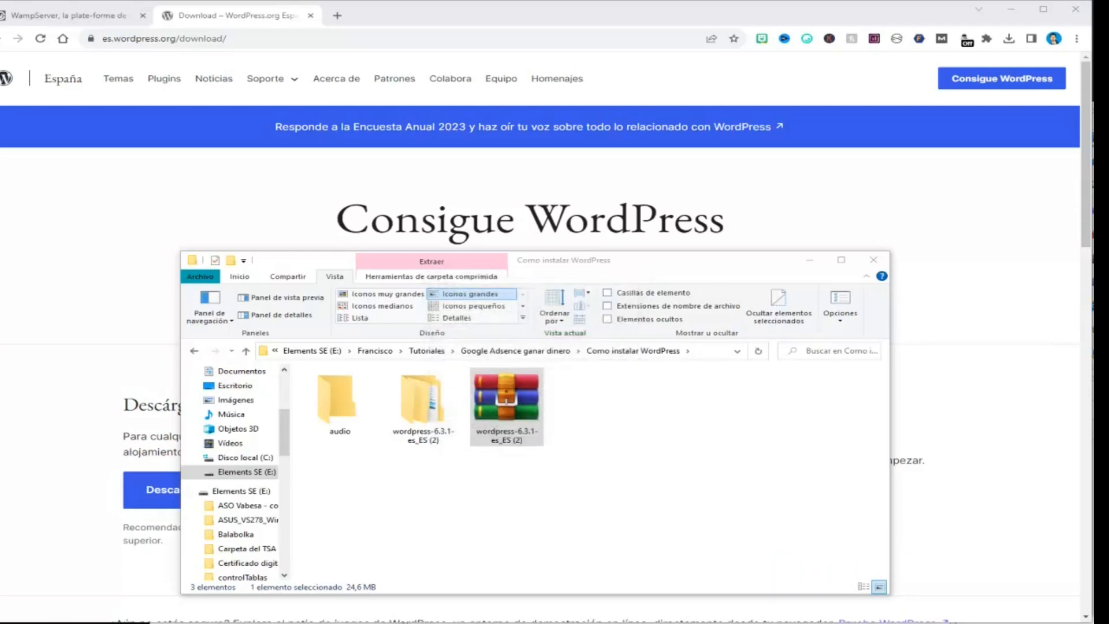
left_click(406, 399)
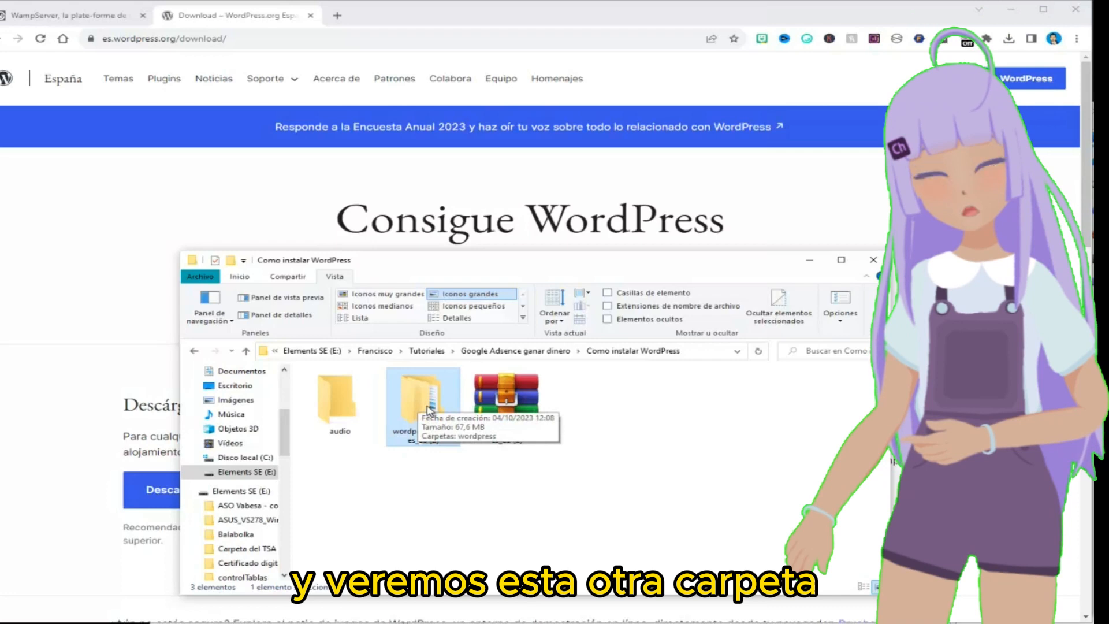
Open the extracted folder in large-icon view, inspect the wordpress folder's files, then go back
double_click(428, 408)
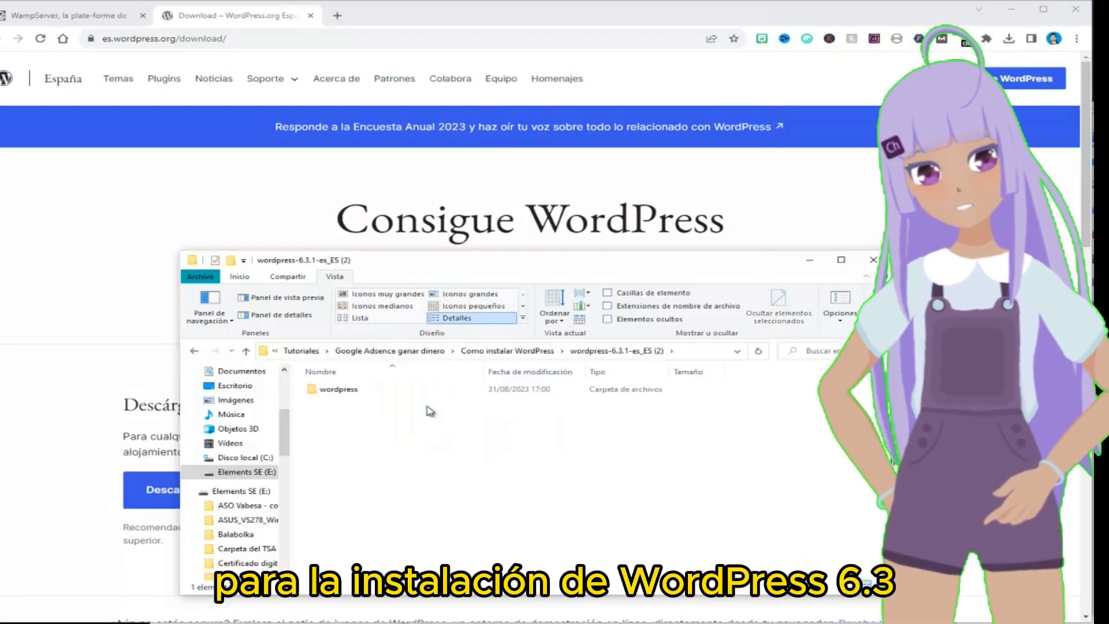
left_click(464, 296)
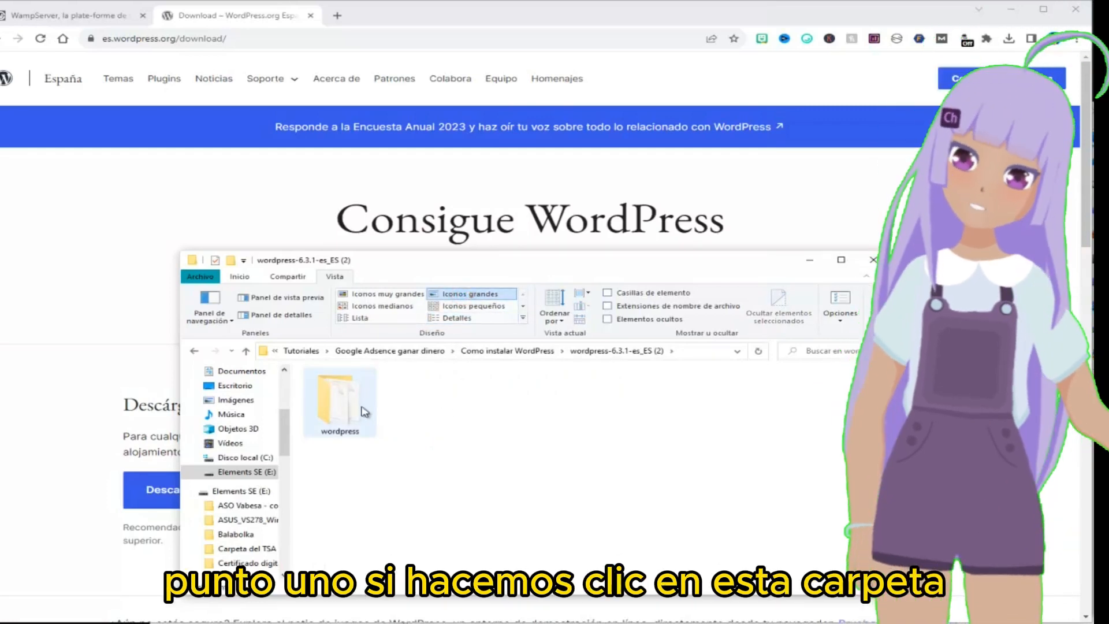
left_click(360, 409)
double_click(359, 410)
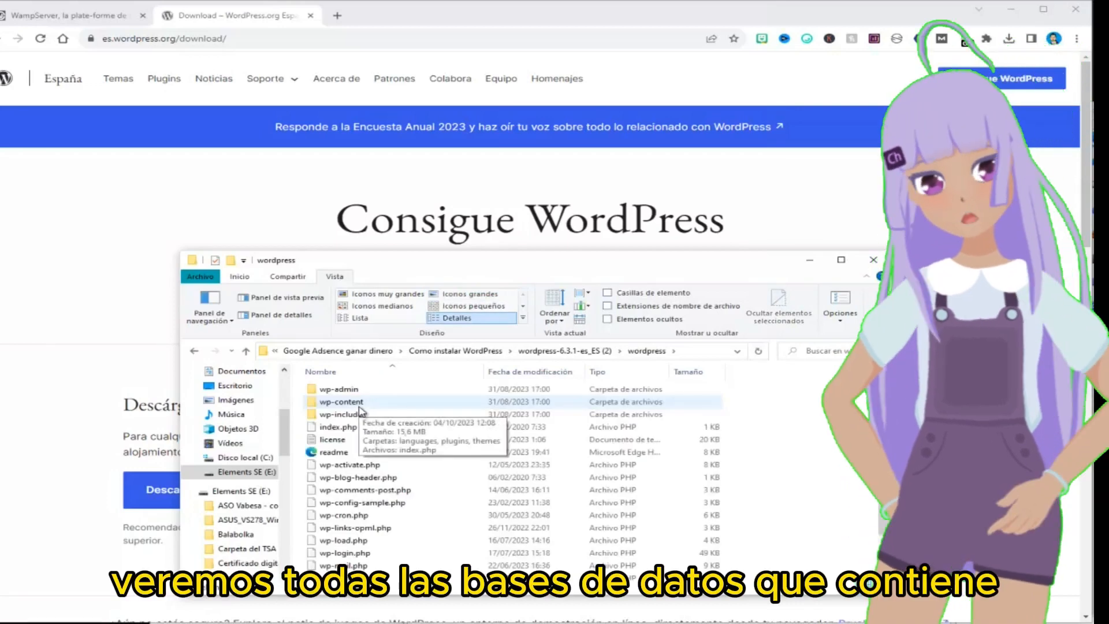
scroll(359, 410, "down", 1)
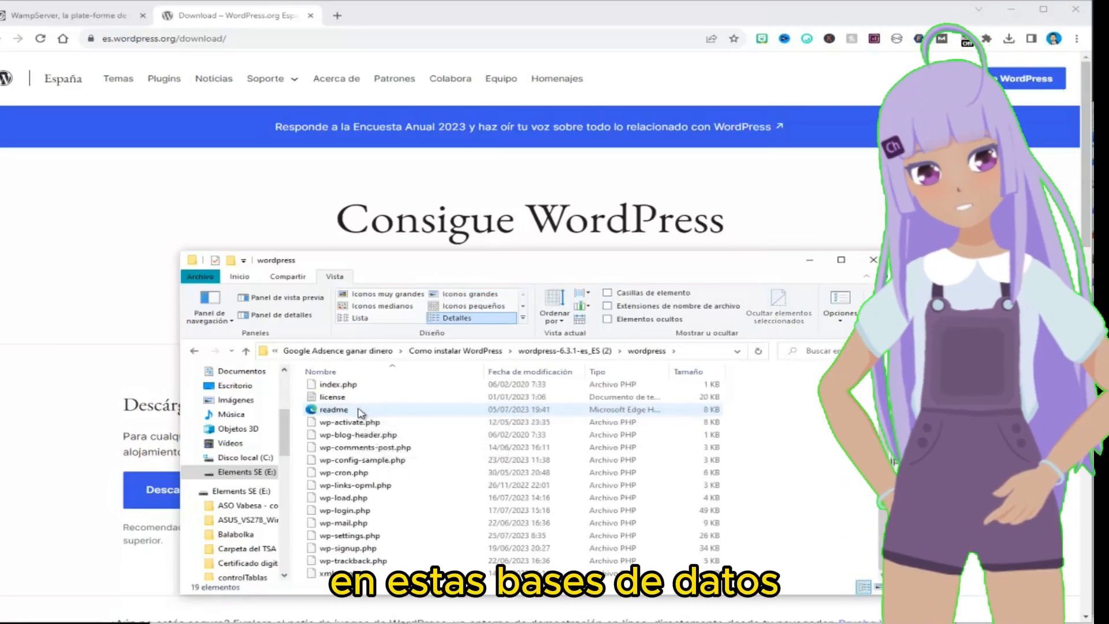
scroll(363, 560, "up", 1)
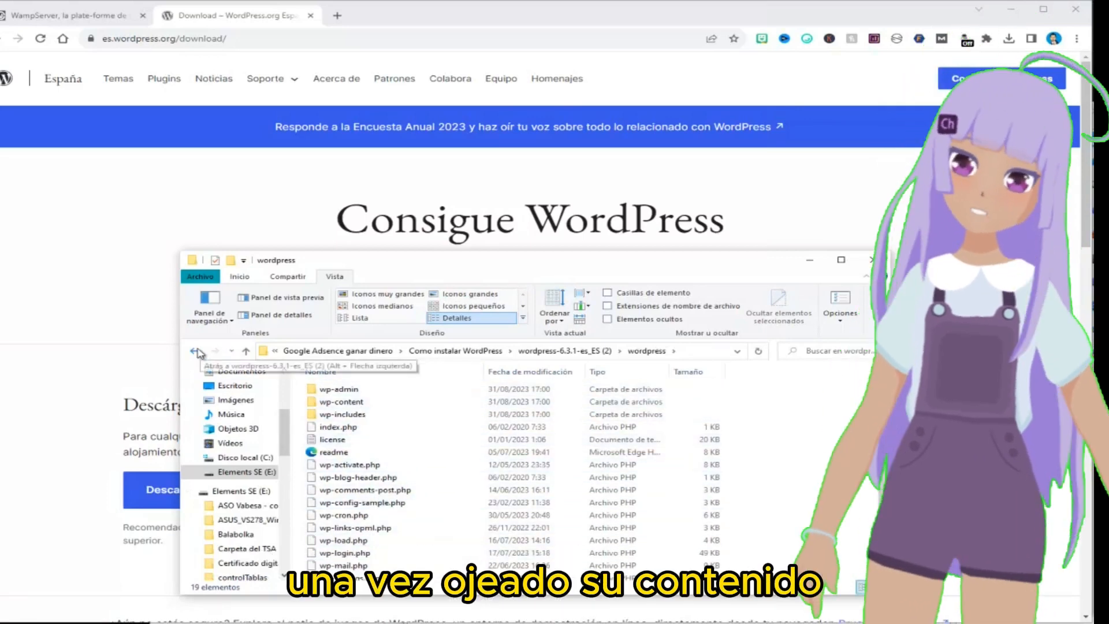
left_click(195, 351)
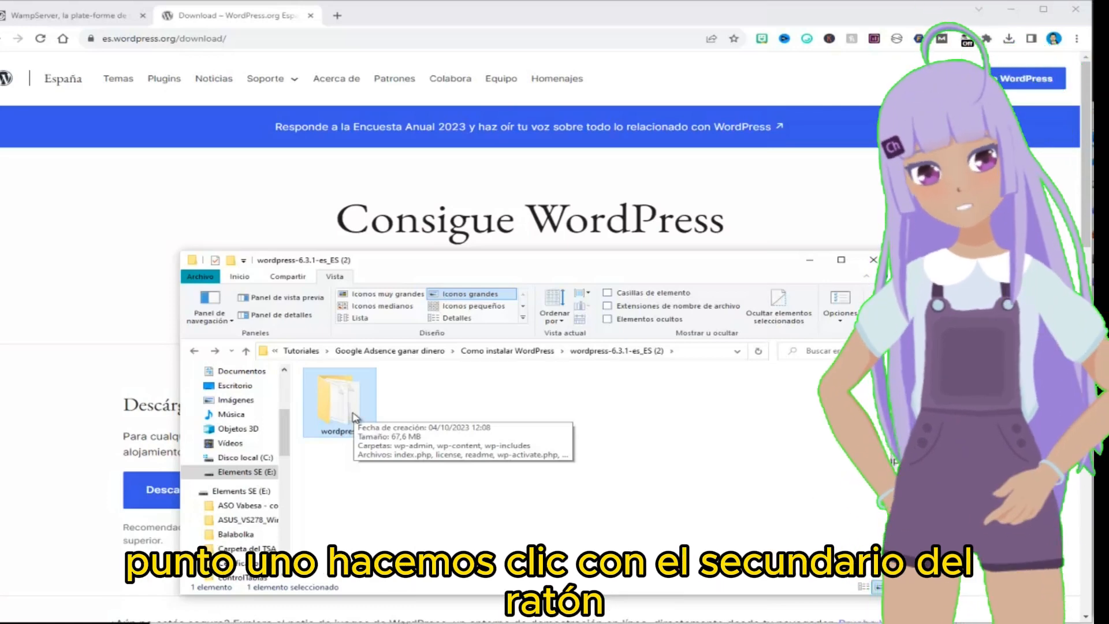
Copy the wordpress folder as a spare, and rename the original to 'fitness'
right_click(354, 417)
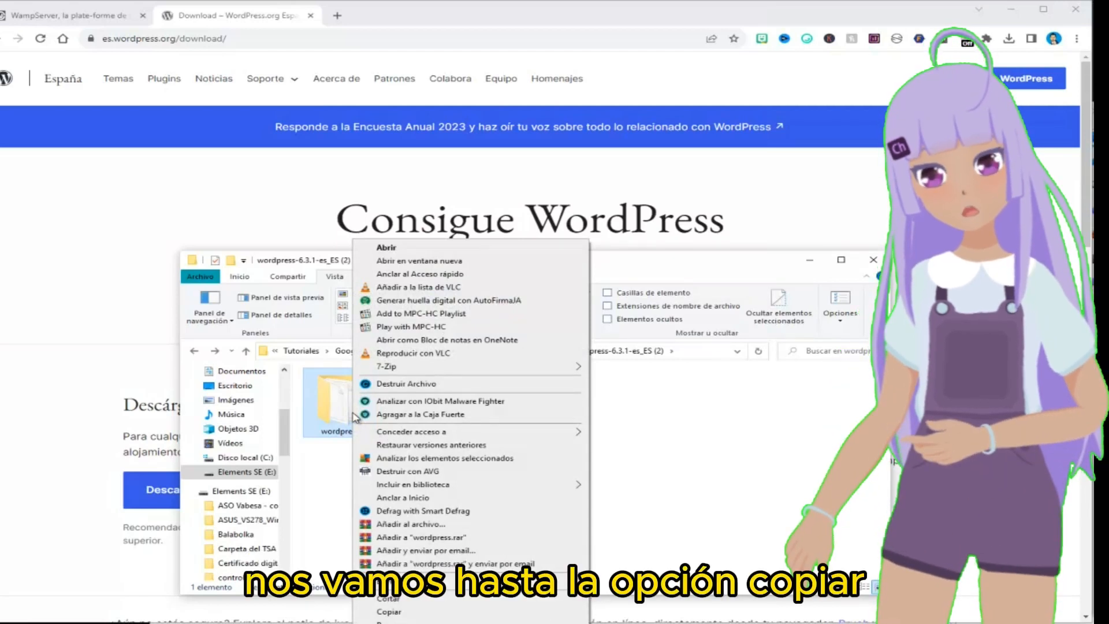
left_click(390, 611)
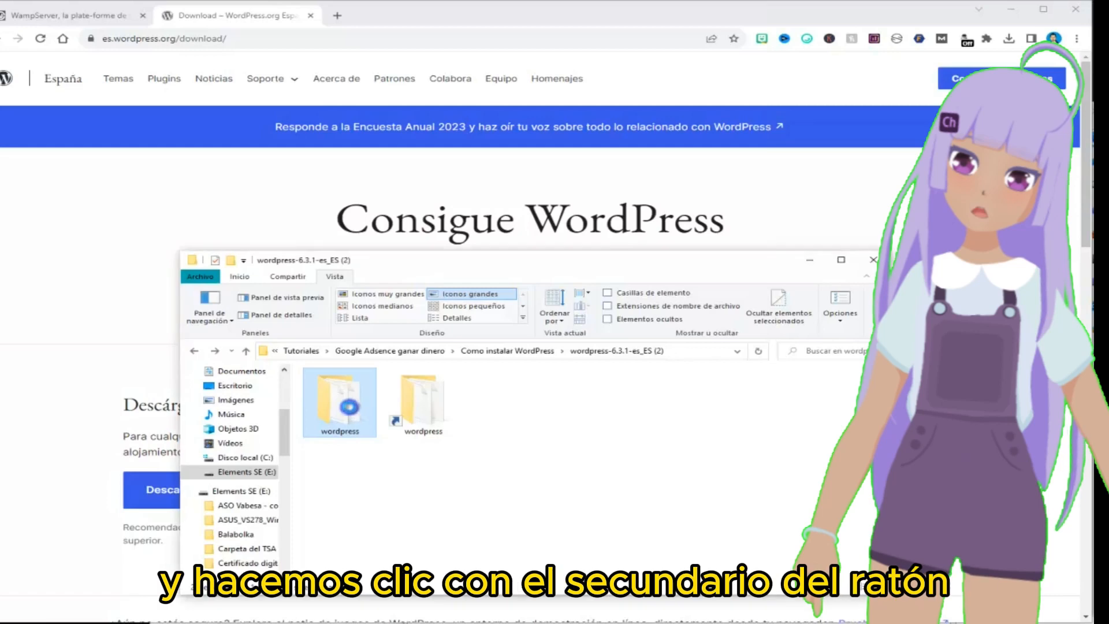
right_click(351, 411)
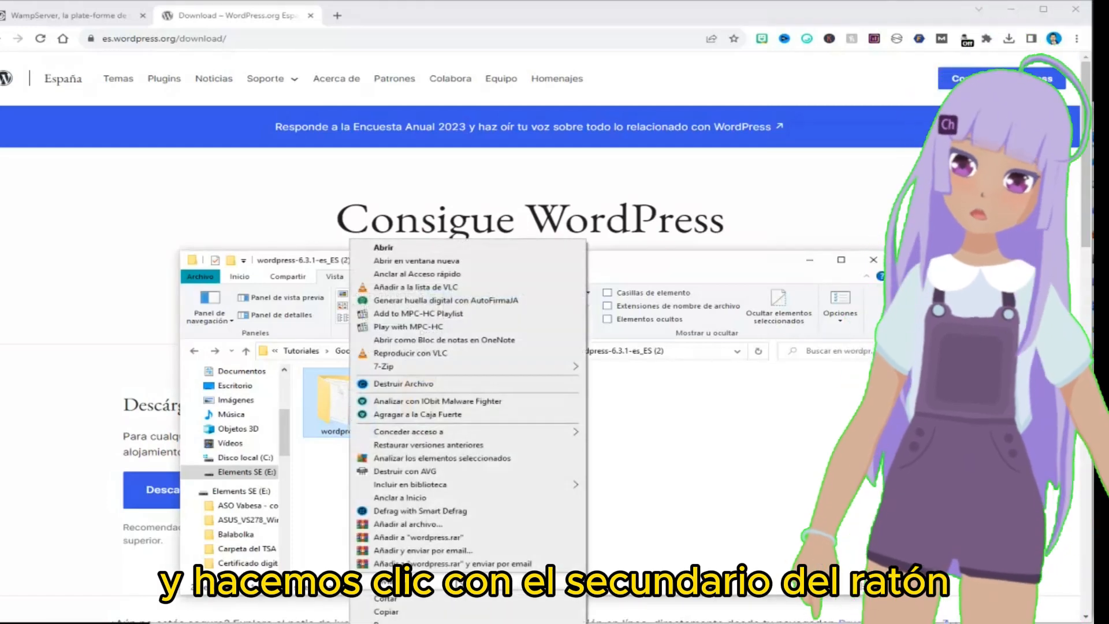
left_click(404, 622)
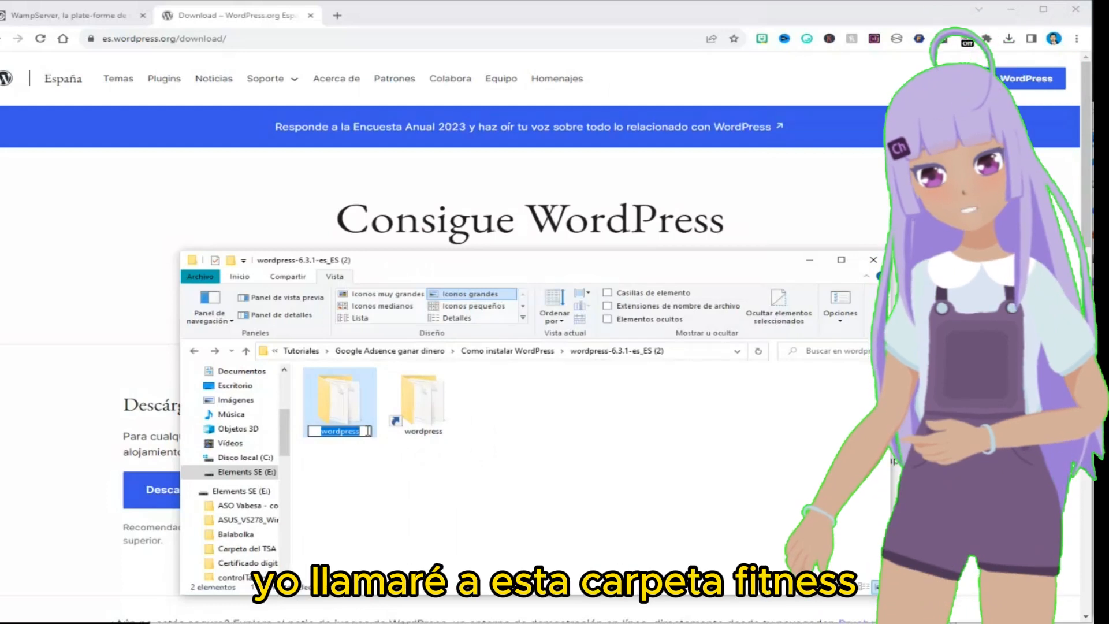
type("fi")
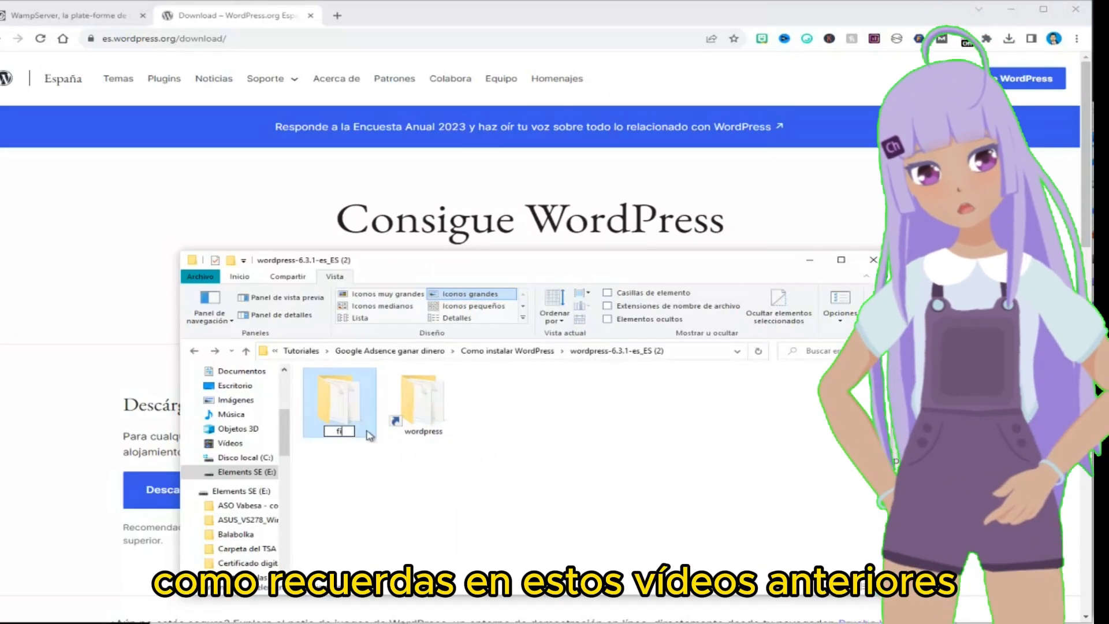
type("tness")
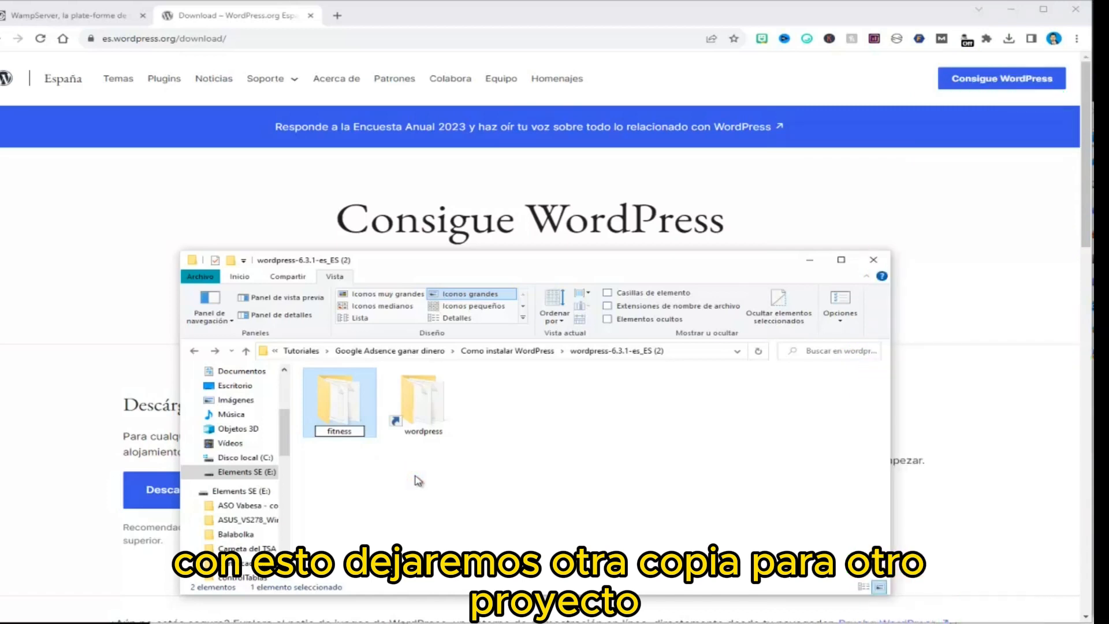
left_click(415, 474)
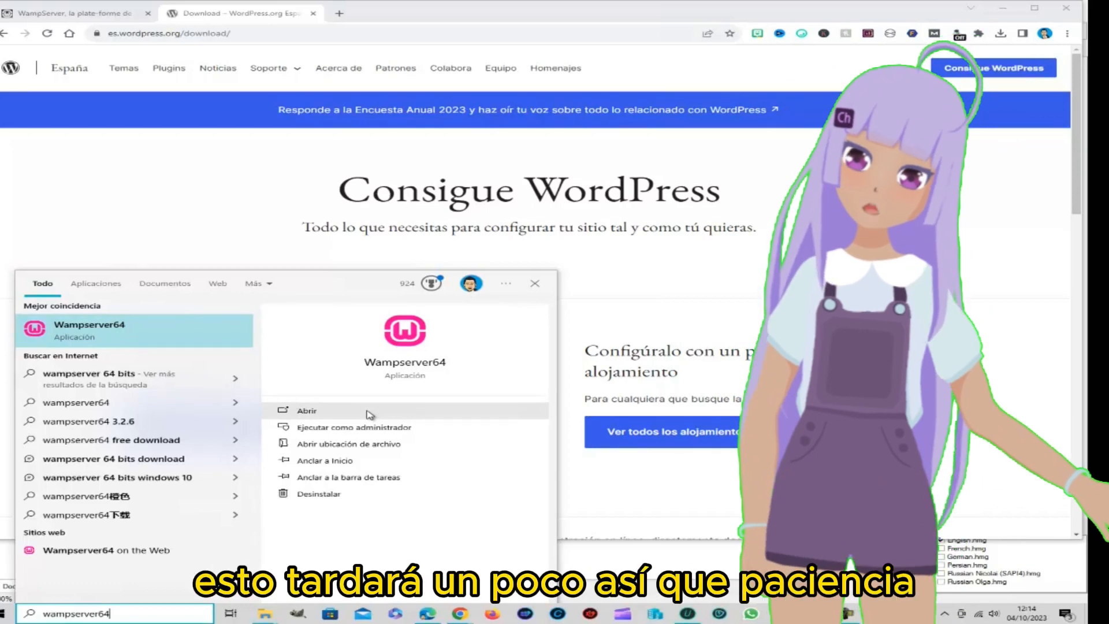
Launch Wampserver64 from the search results and show the hidden tray icons
left_click(368, 412)
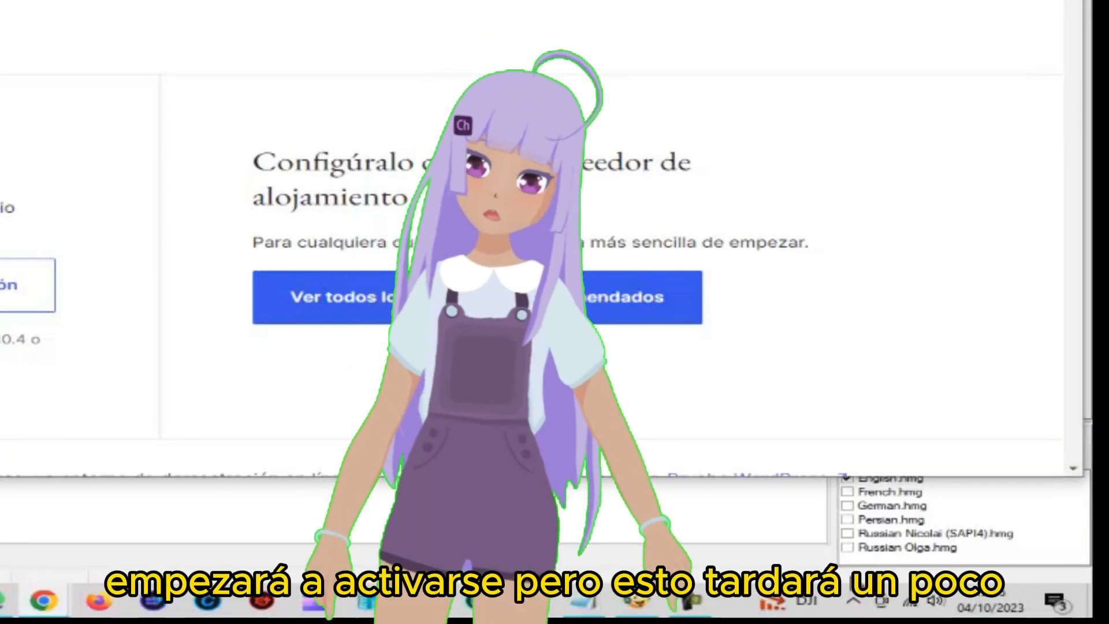
left_click(855, 600)
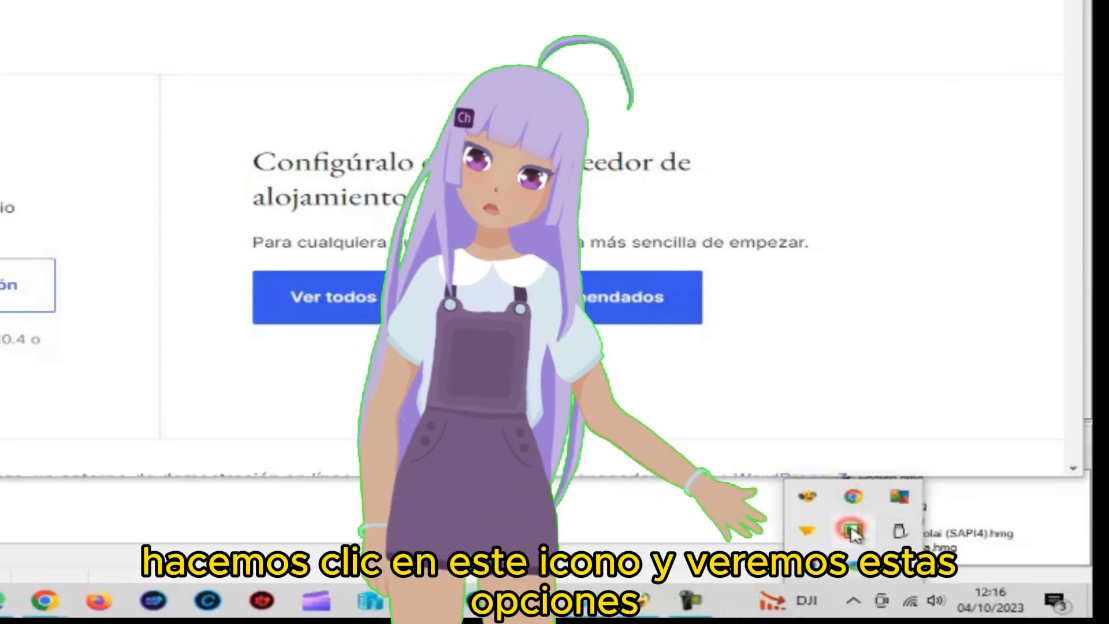
Open the Localhost home page from the WampServer tray menu
left_click(854, 532)
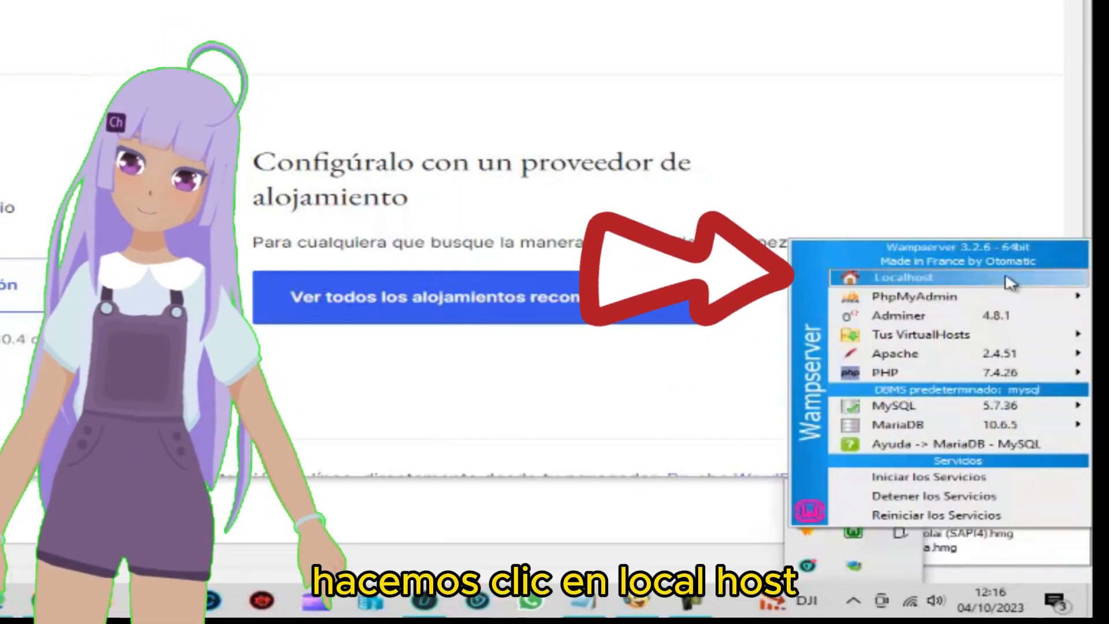
left_click(1008, 280)
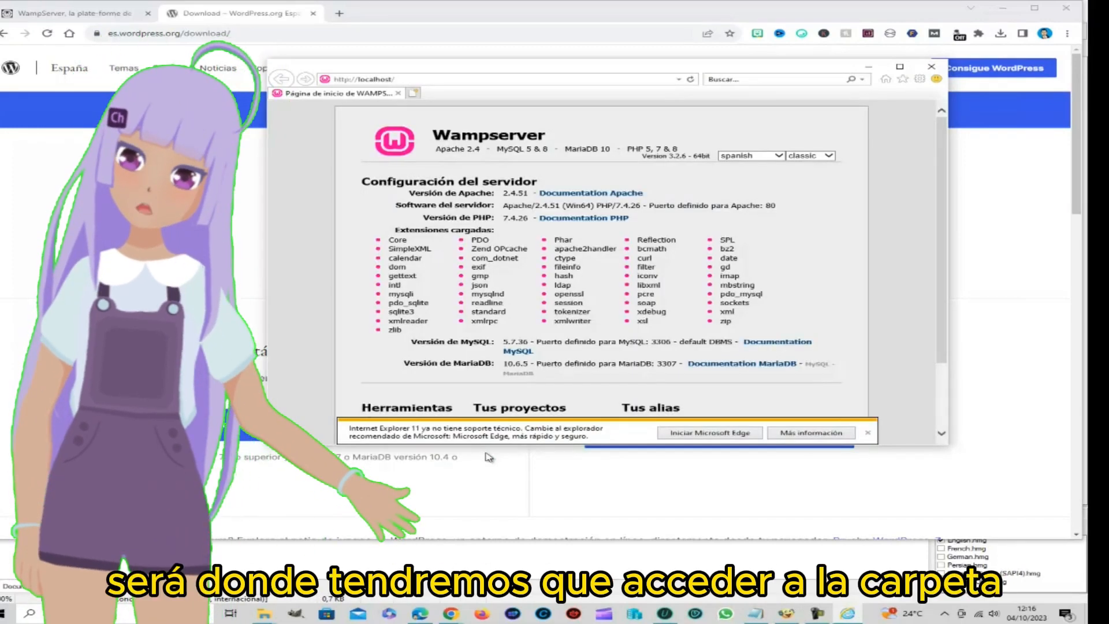
Bring forward the 'wordpress-6.3.1-es_ES (2)' window, then the 'Este equipo' window showing the drives
mouse_move(267, 616)
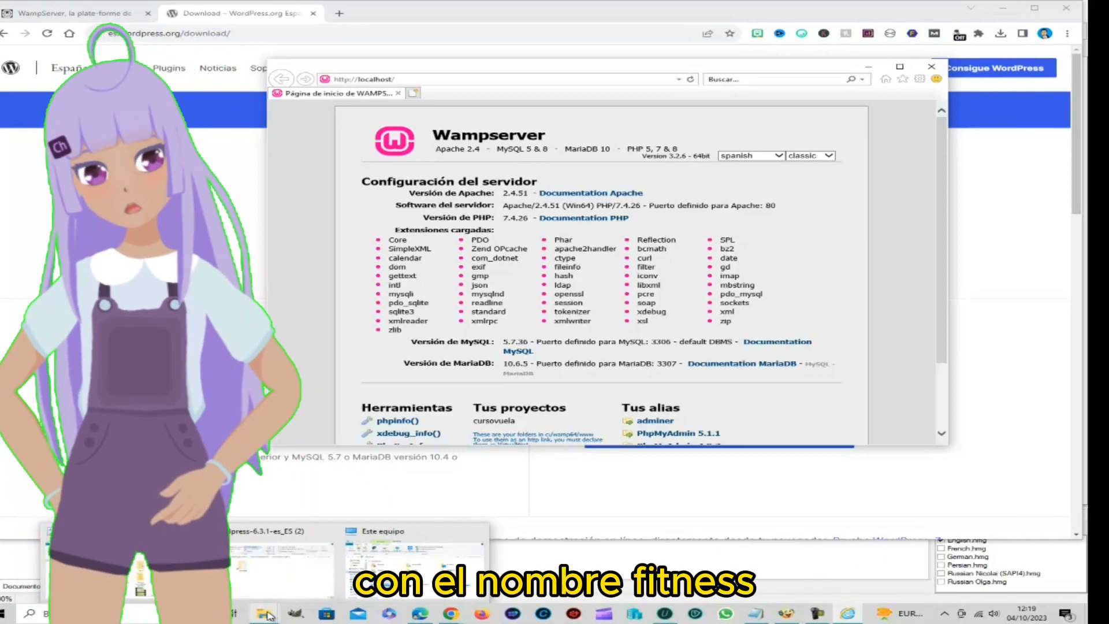
left_click(271, 563)
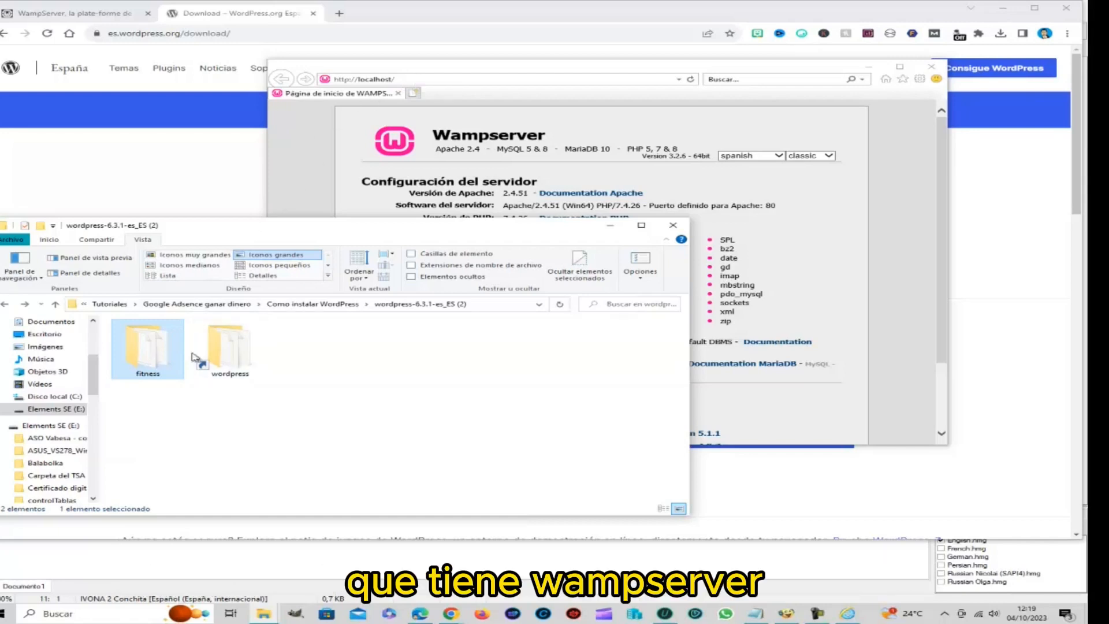
mouse_move(263, 613)
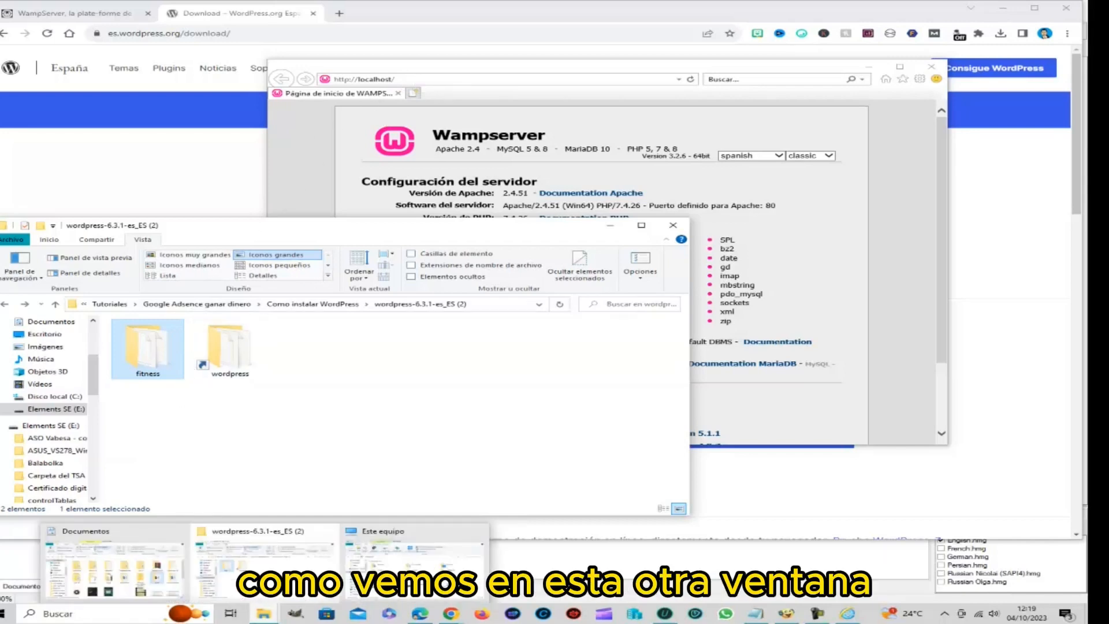
left_click(415, 563)
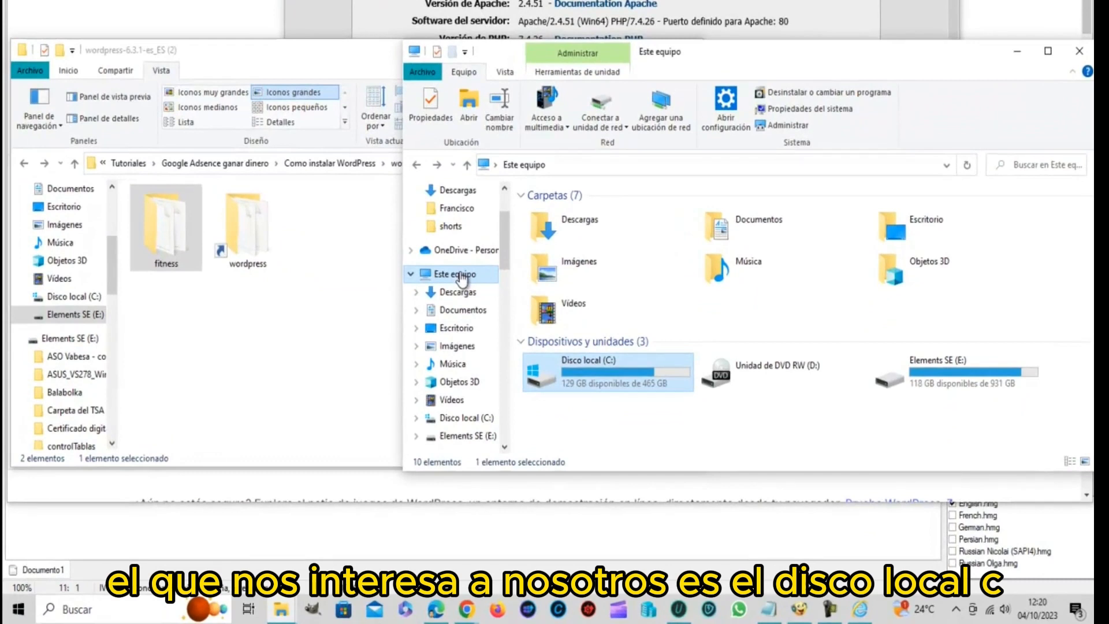
Browse from Disco local (C:) into wamp64 and open its www folder
double_click(630, 381)
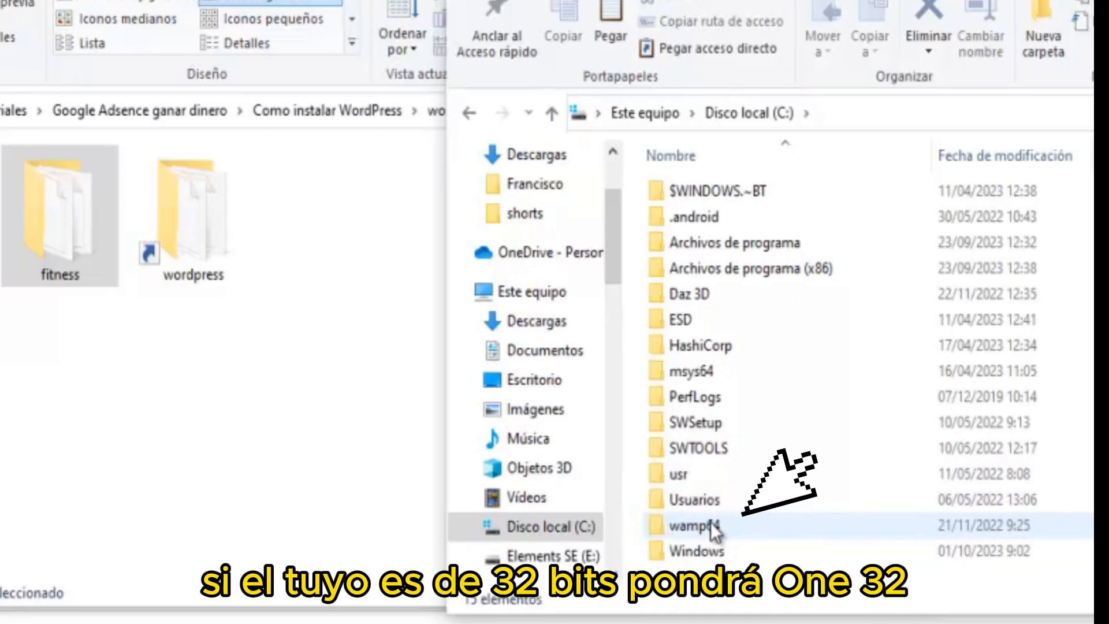
left_click(718, 523)
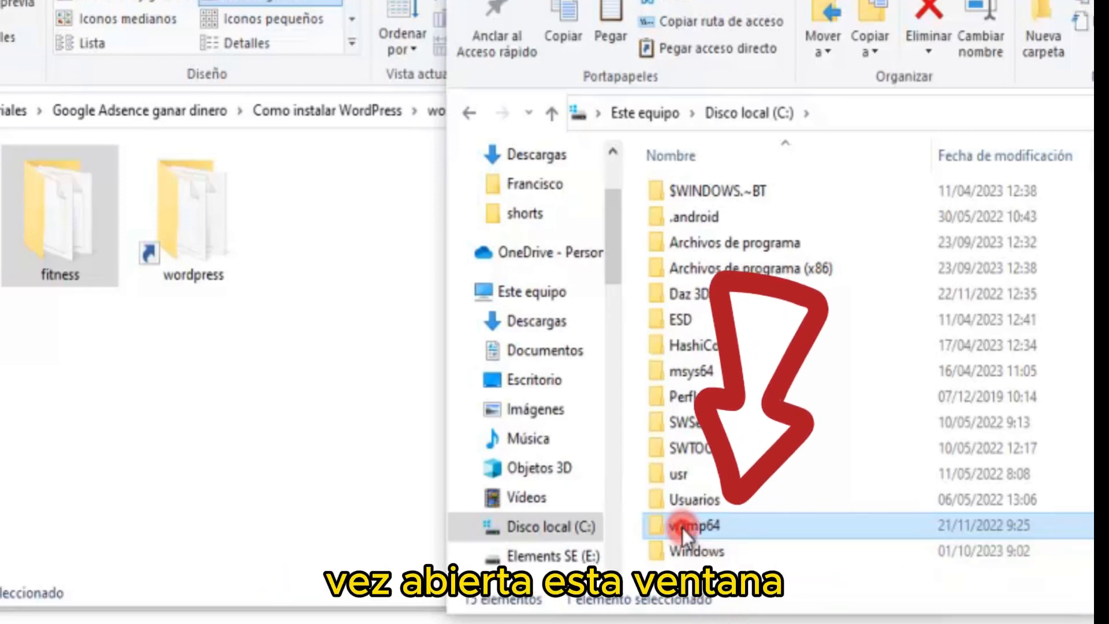
double_click(681, 527)
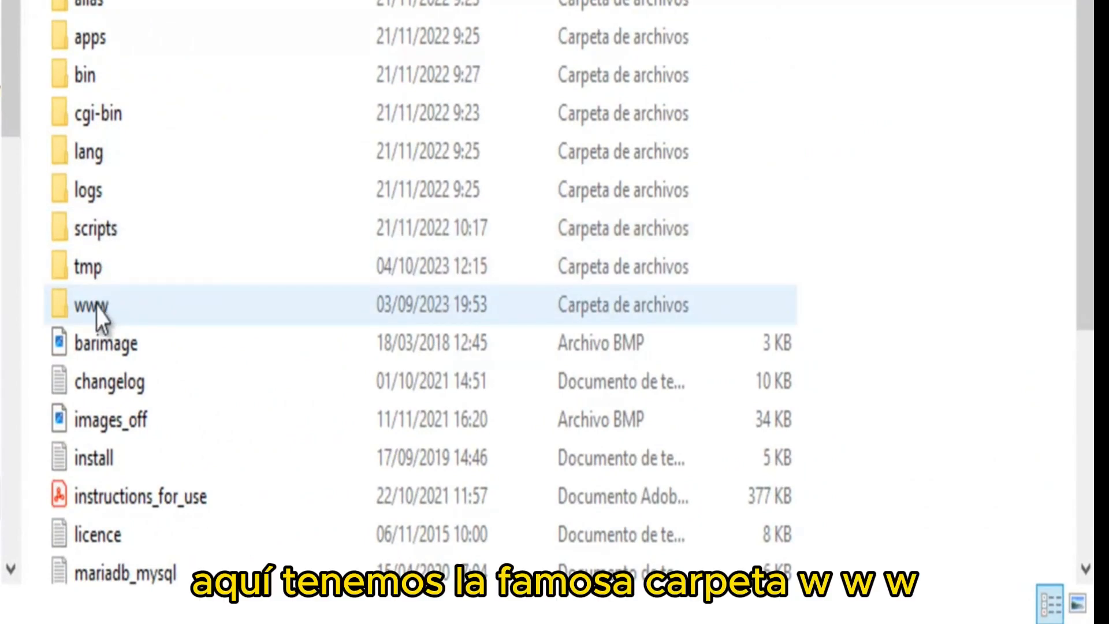
left_click(96, 308)
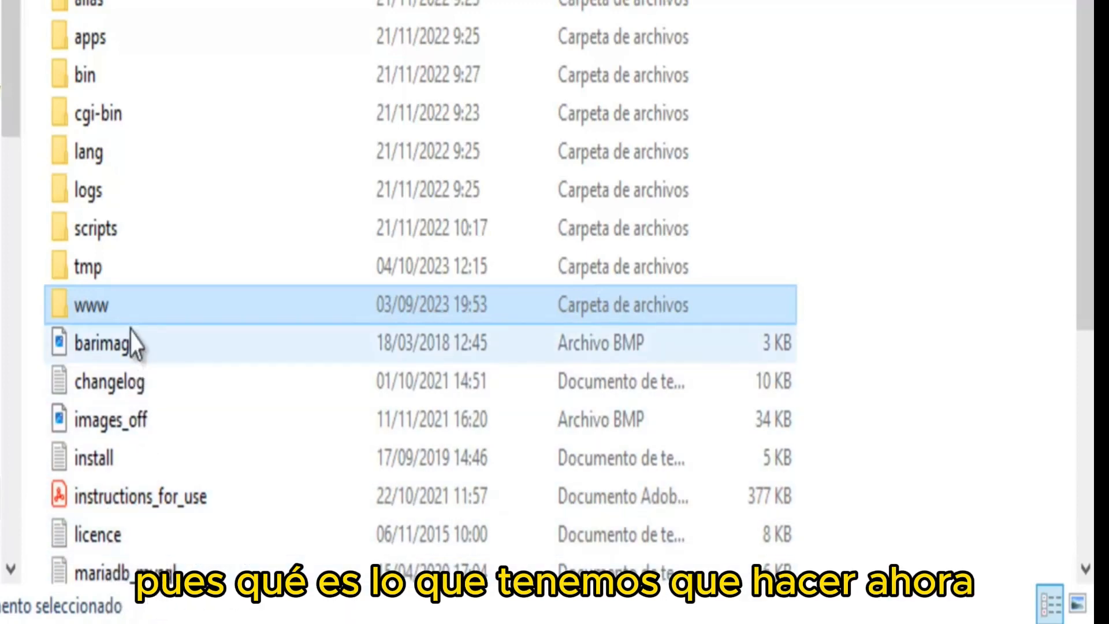
scroll(136, 324, "down", 2)
scroll(129, 326, "down", 1)
scroll(128, 324, "up", 3)
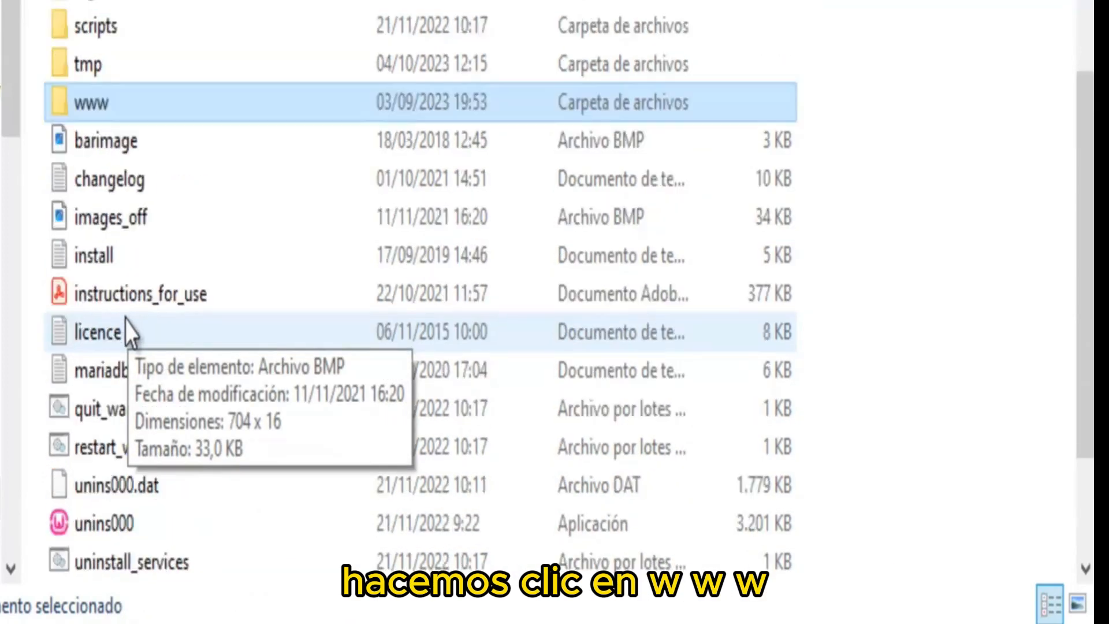
left_click(121, 303)
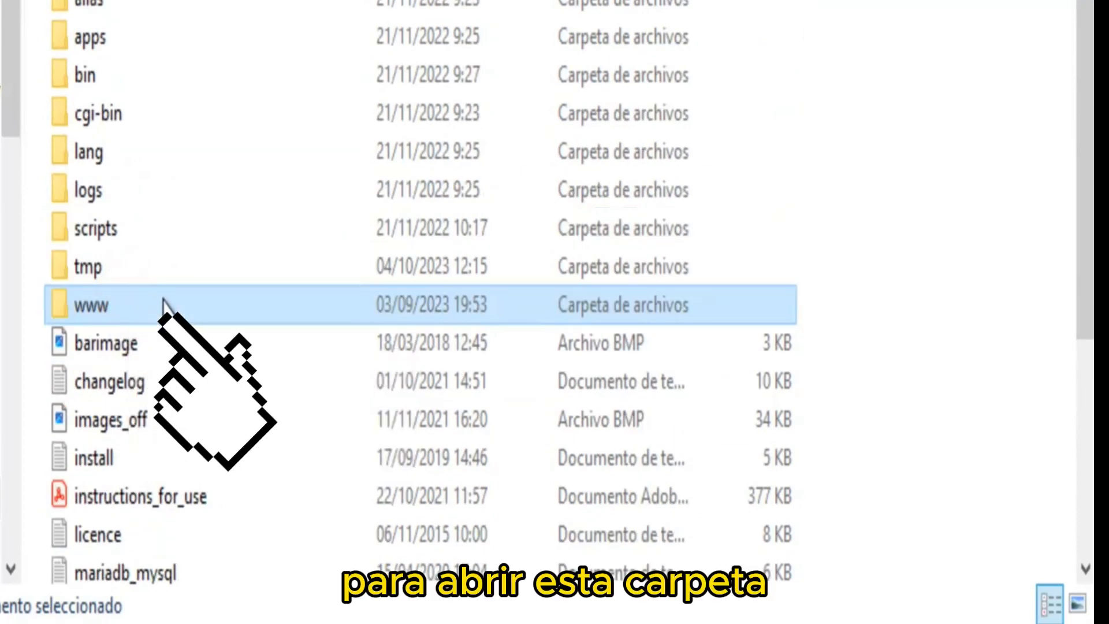
double_click(96, 307)
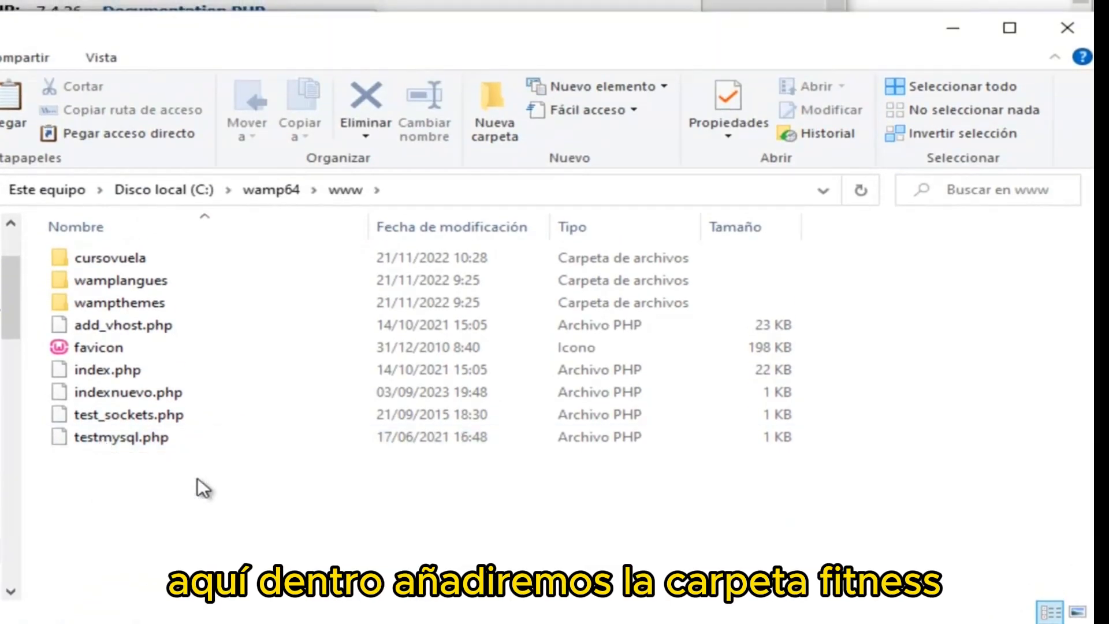
Load localhost/indexnuevo.php in Internet Explorer, then return to the www folder window
left_click(149, 370)
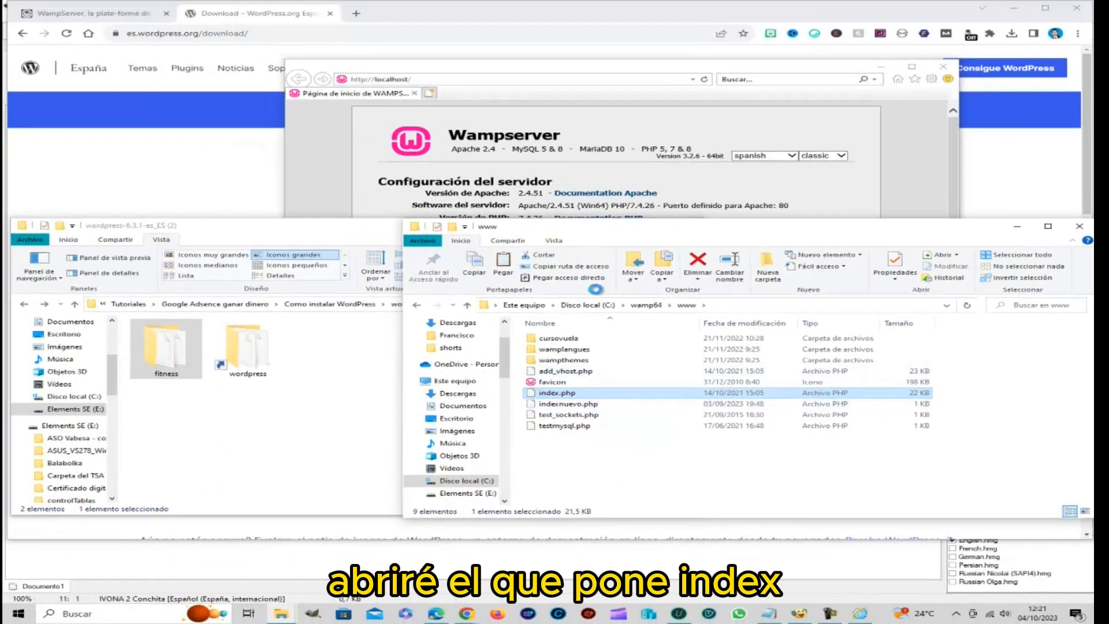
left_click(505, 81)
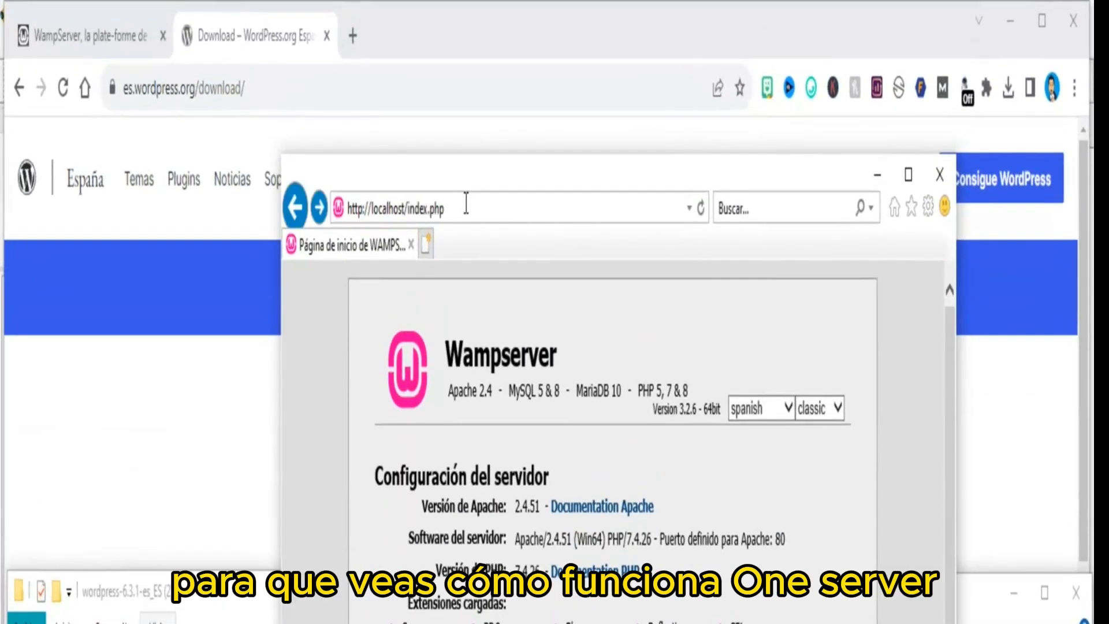
key("BackSpace")
key("BackSpace")
key("BackSpace")
key("BackSpace")
key("BackSpace")
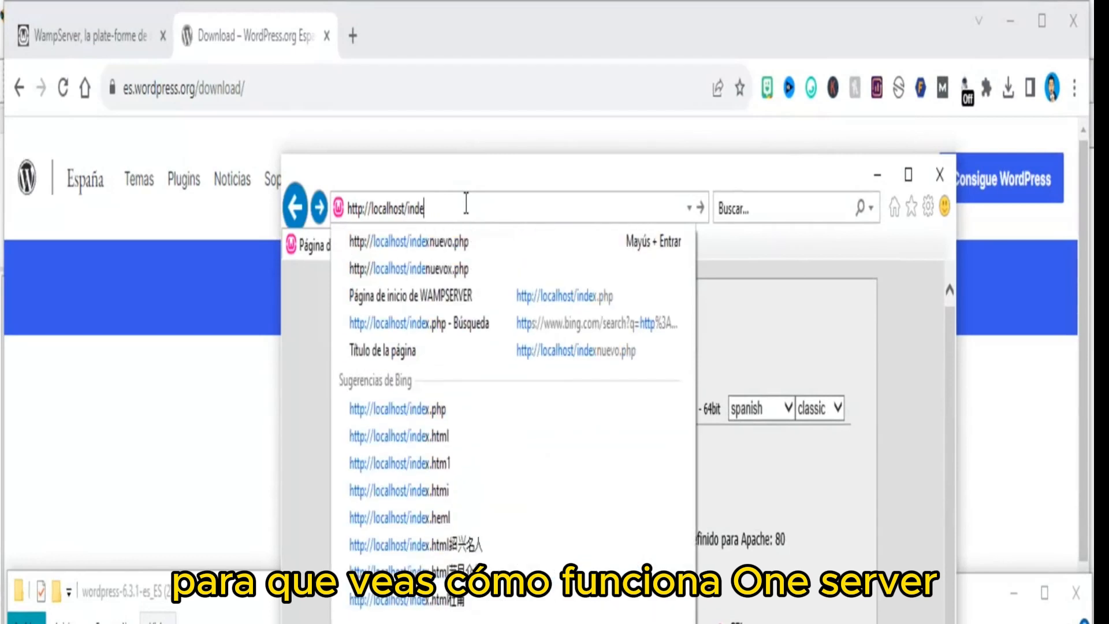
left_click(451, 246)
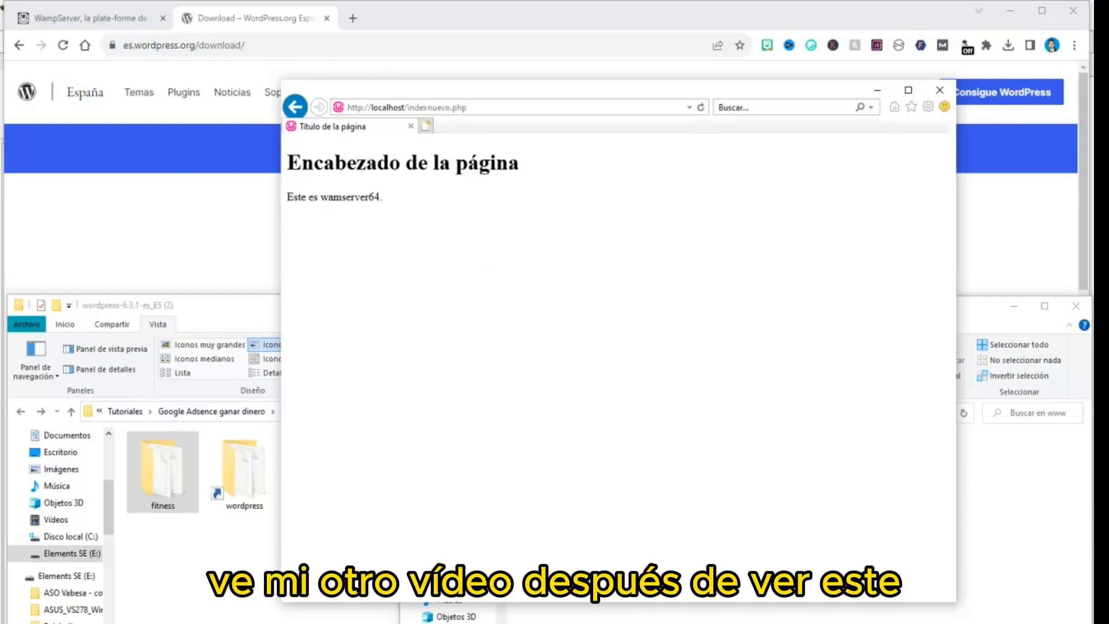
left_click(598, 618)
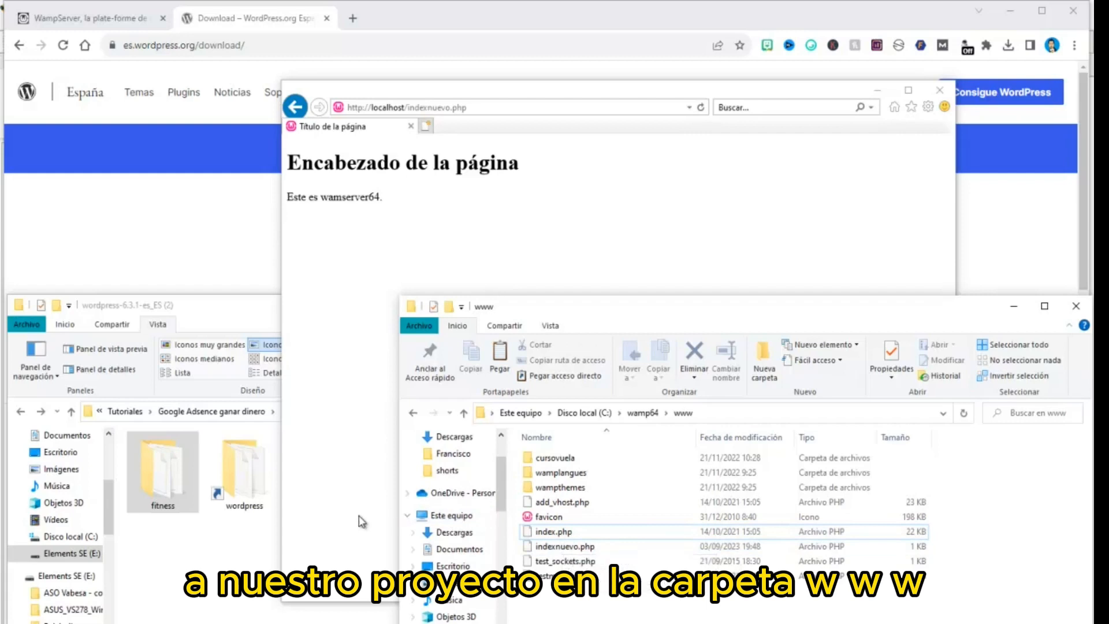
left_click(165, 478)
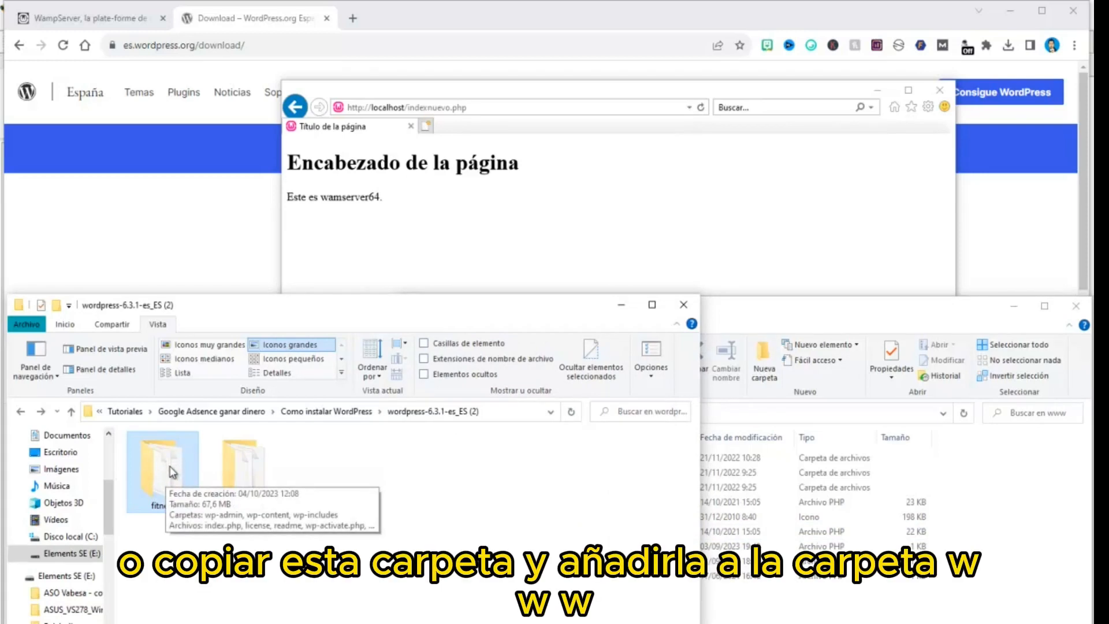
left_click_drag(172, 472, 742, 603)
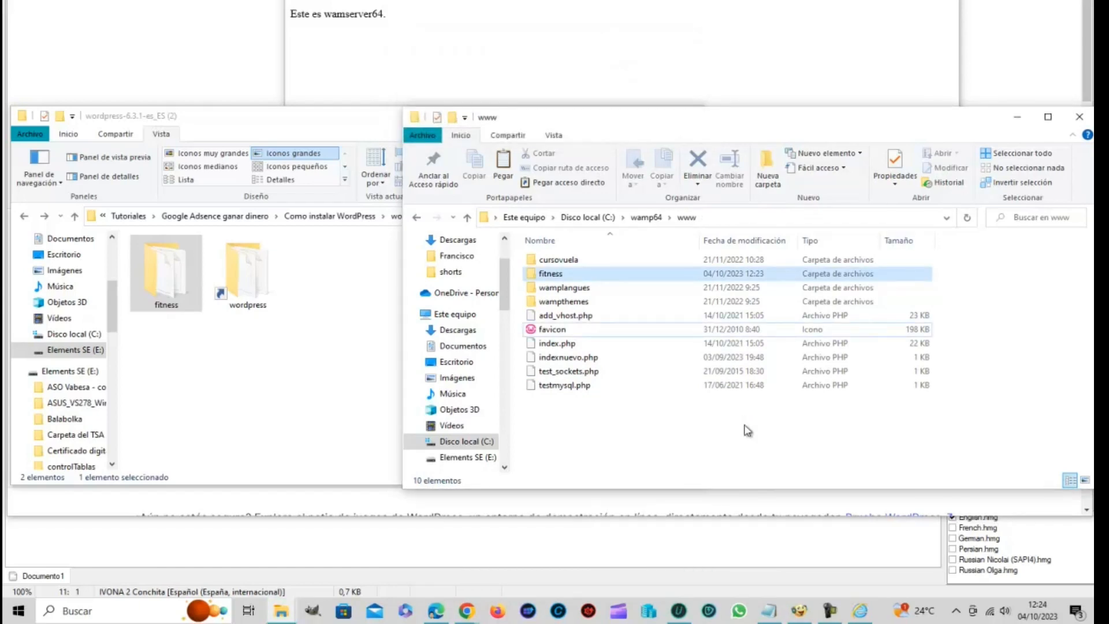
left_click(550, 278)
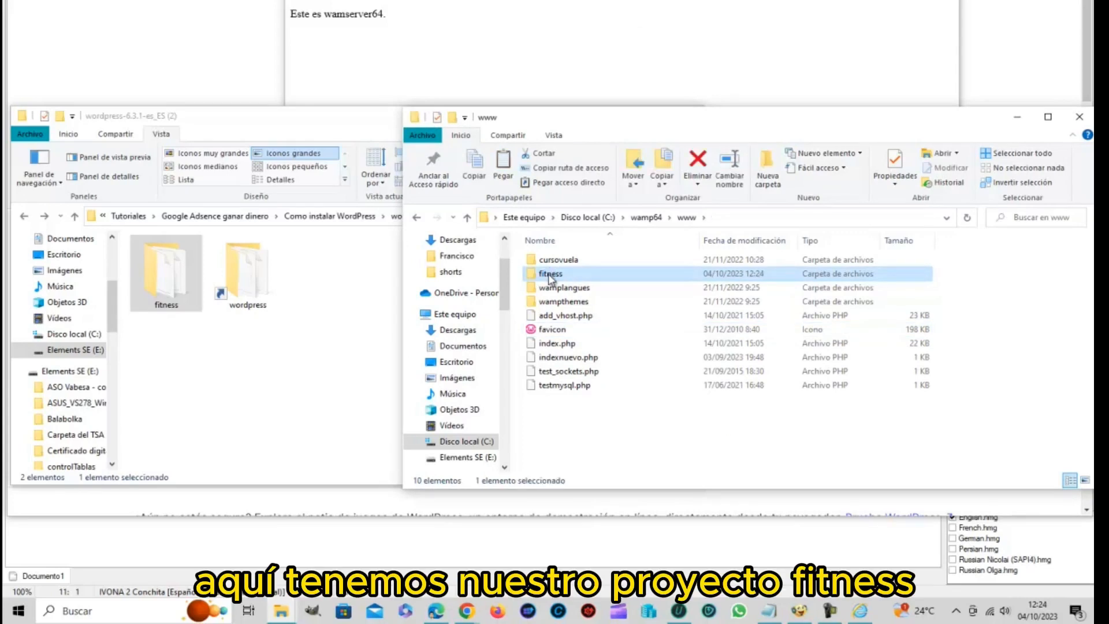
mouse_move(550, 278)
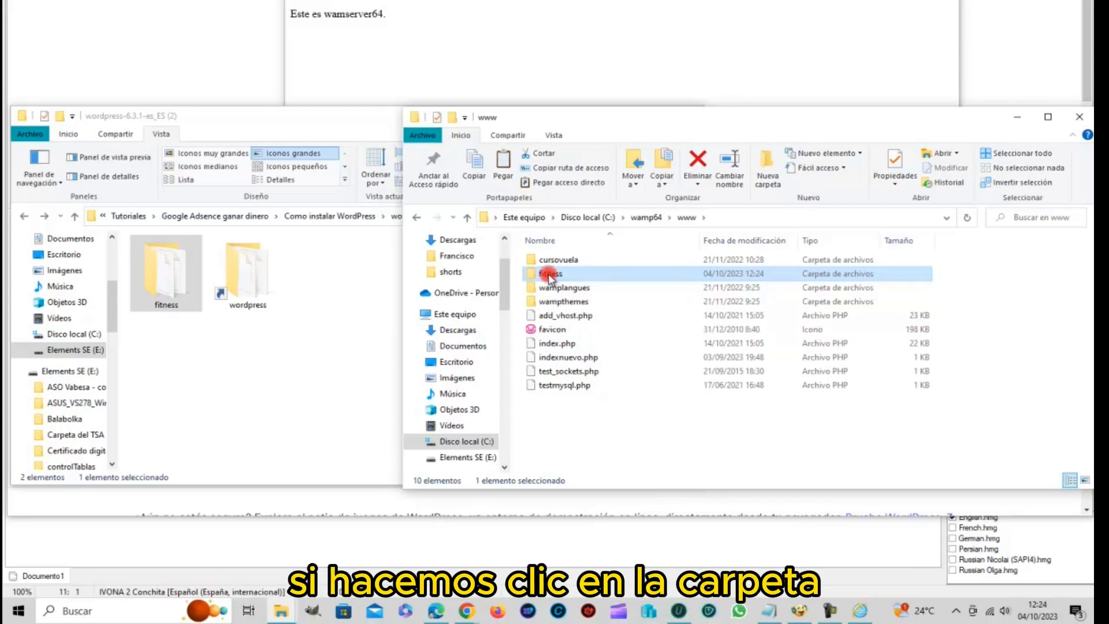
double_click(550, 274)
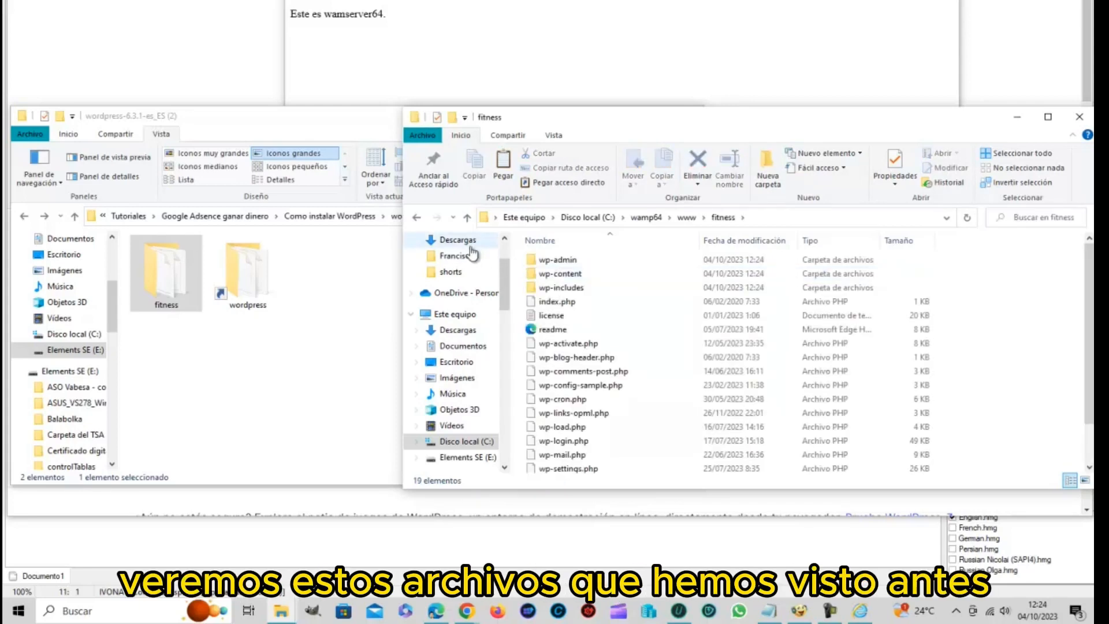
left_click(417, 217)
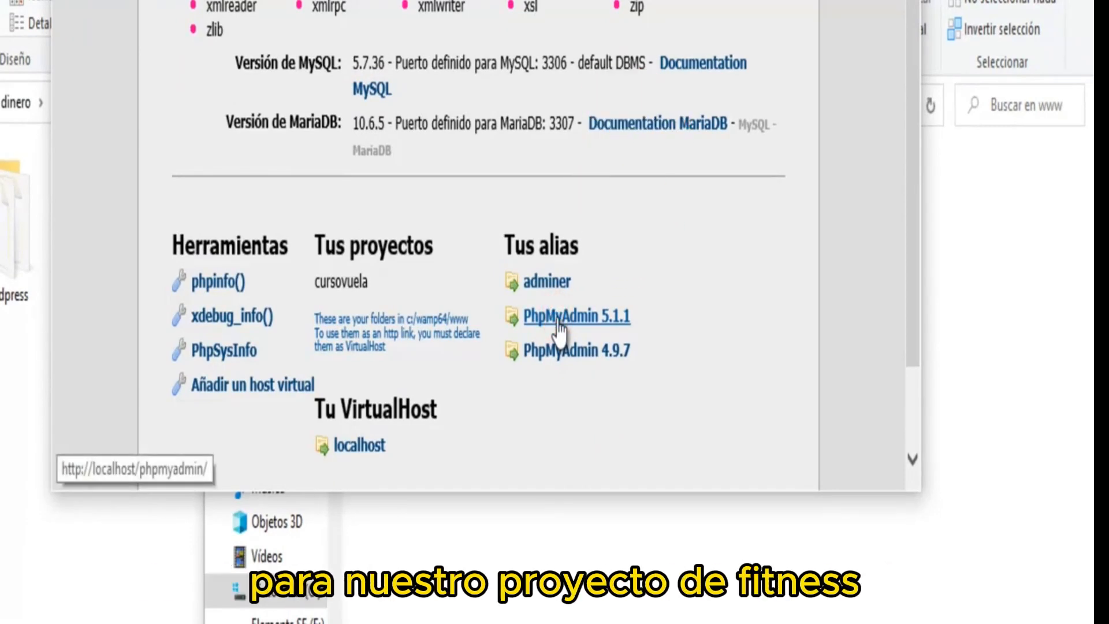
Log into phpMyAdmin 5.1.1 as root, then return to the WampServer home page
left_click(557, 318)
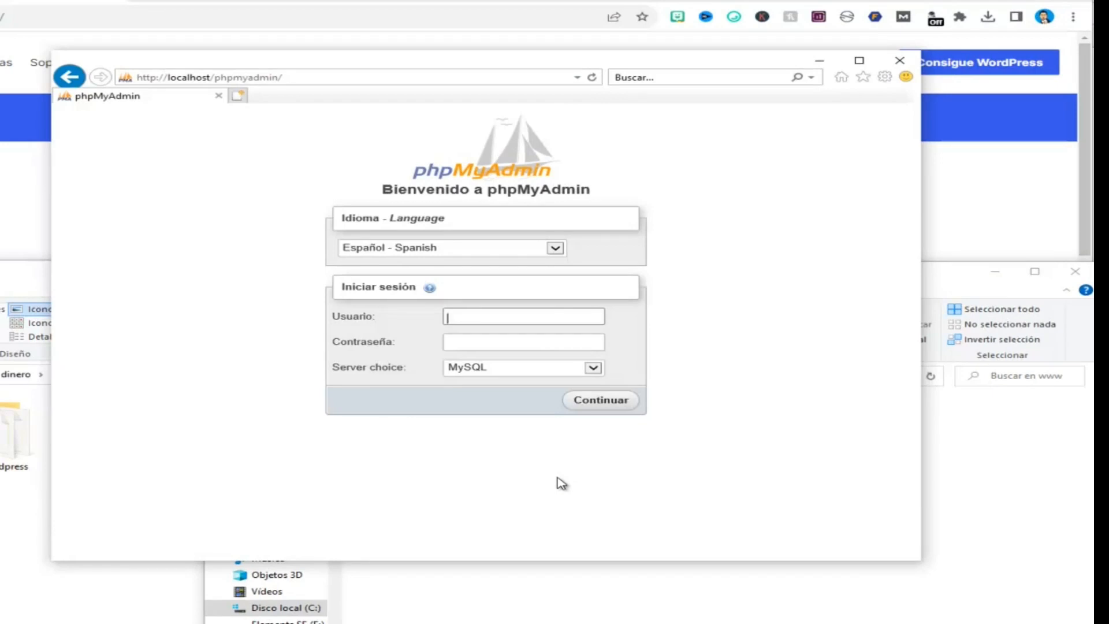
type("root")
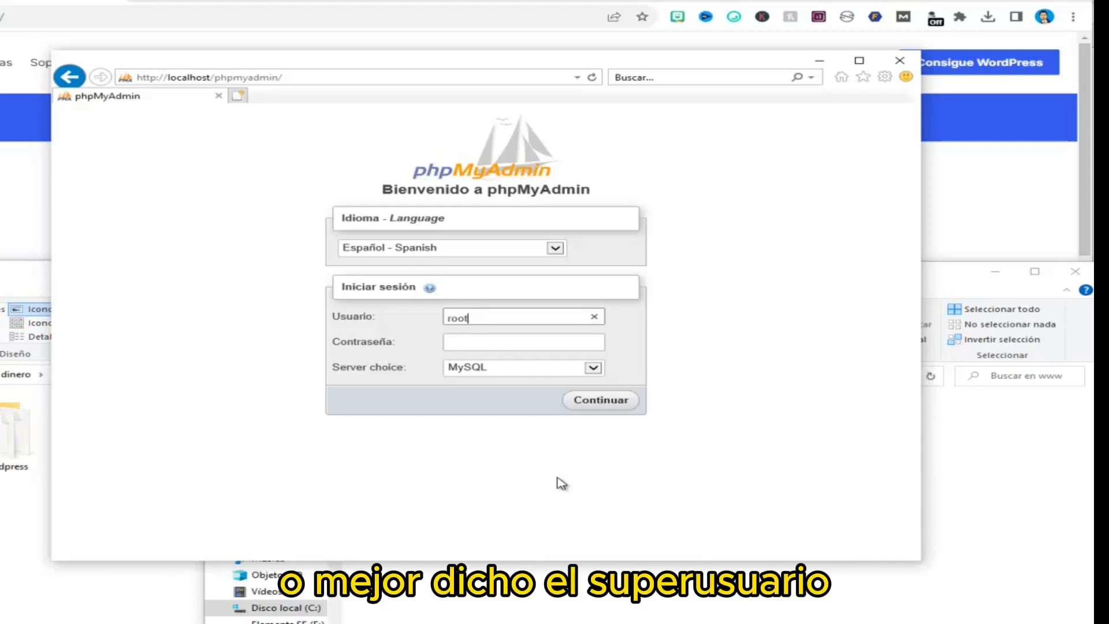
left_click(605, 403)
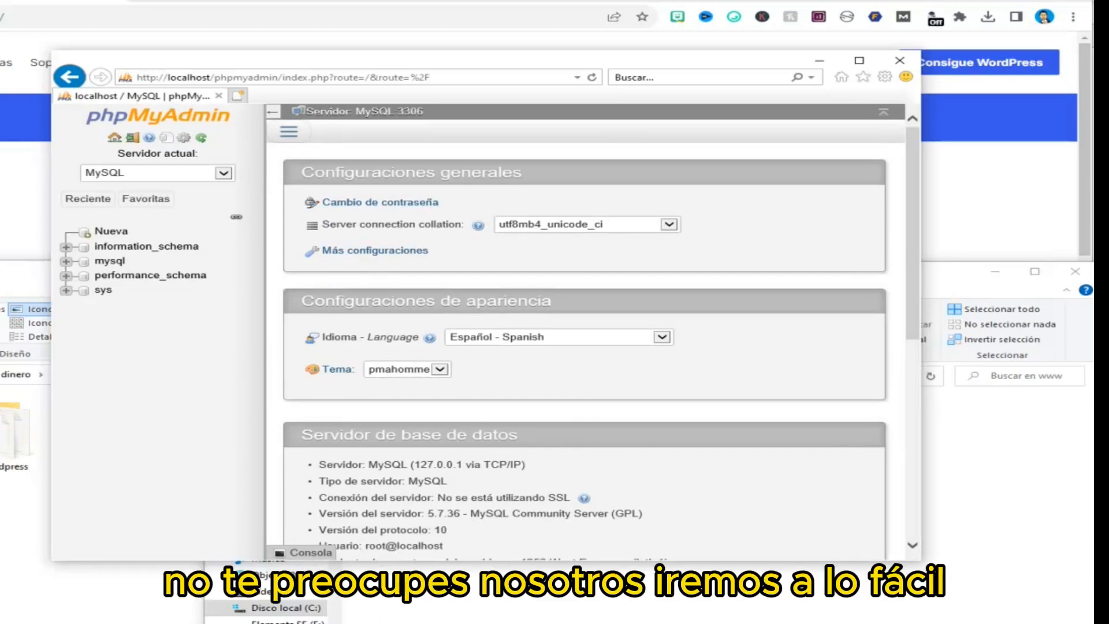
left_click(69, 76)
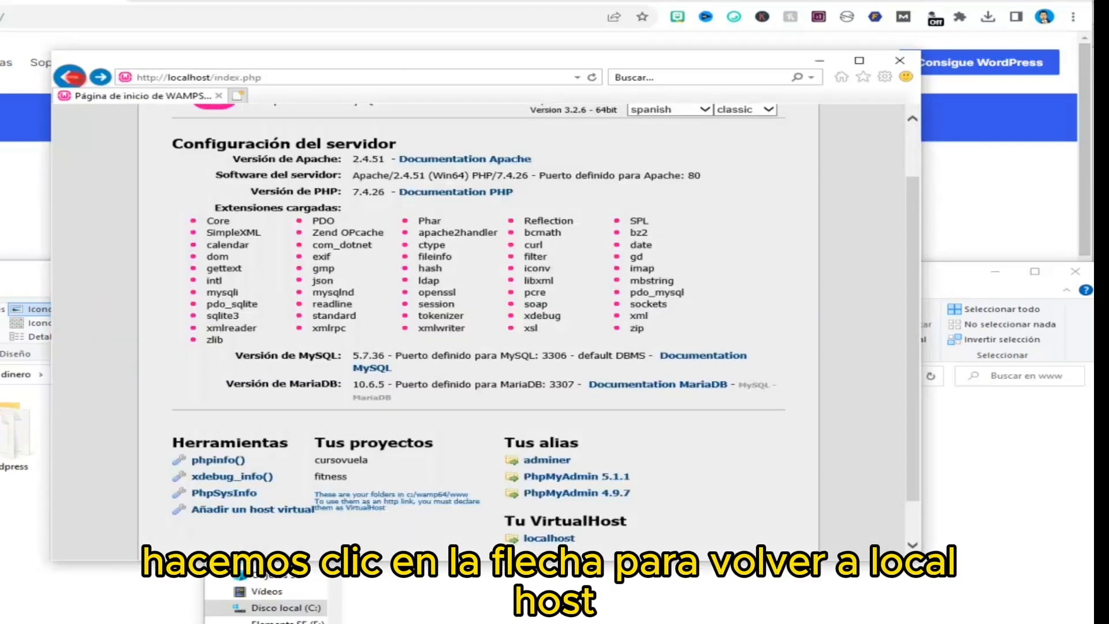
left_click(342, 79)
left_click(342, 75)
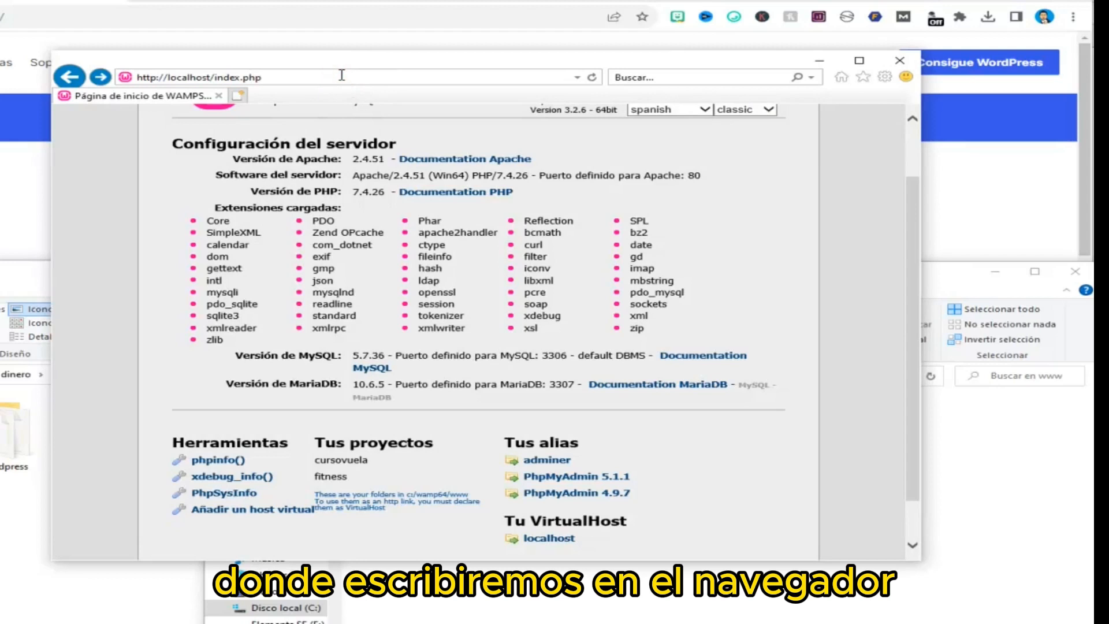
key("BackSpace")
key("BackSpace")
key("BackSpace")
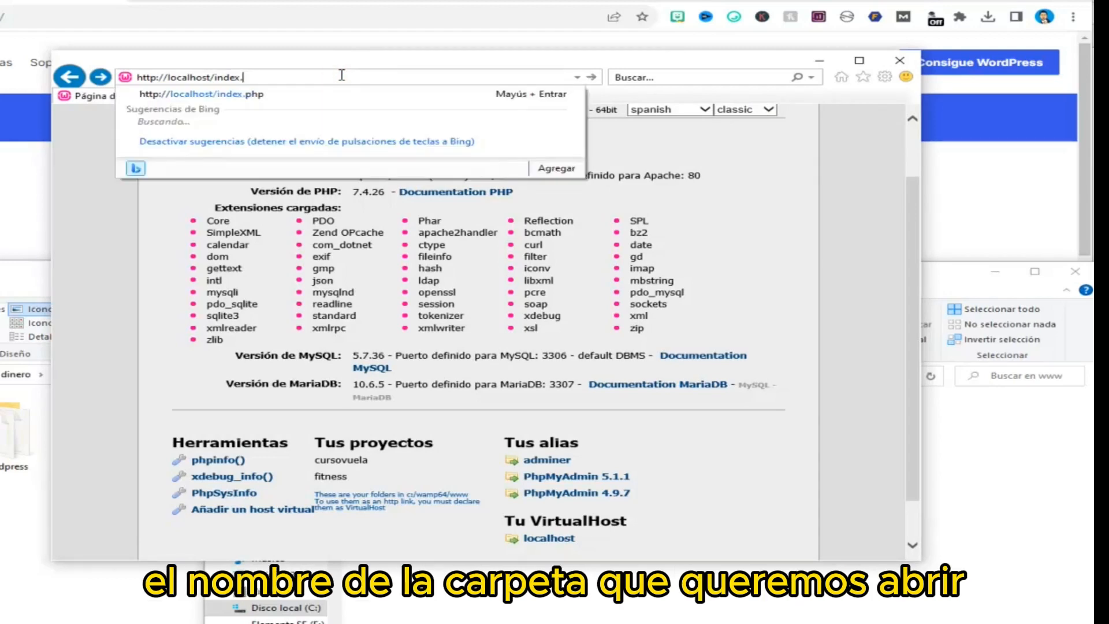
key("BackSpace")
key("BackSpace")
key("BackSpace")
key("BackSpace")
key("BackSpace")
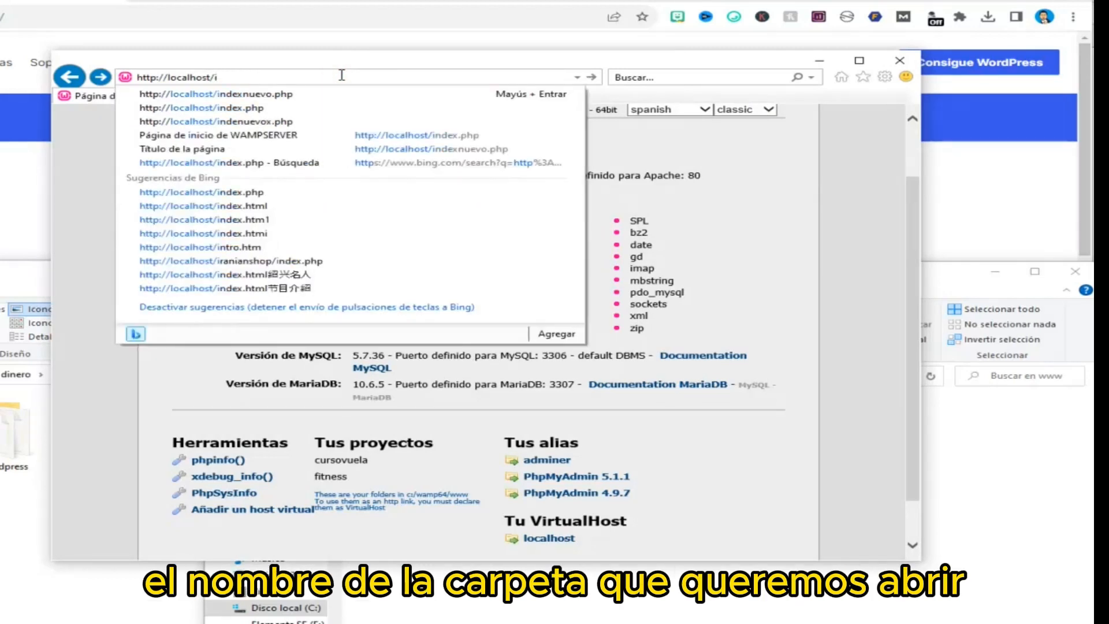
key("BackSpace")
type("f")
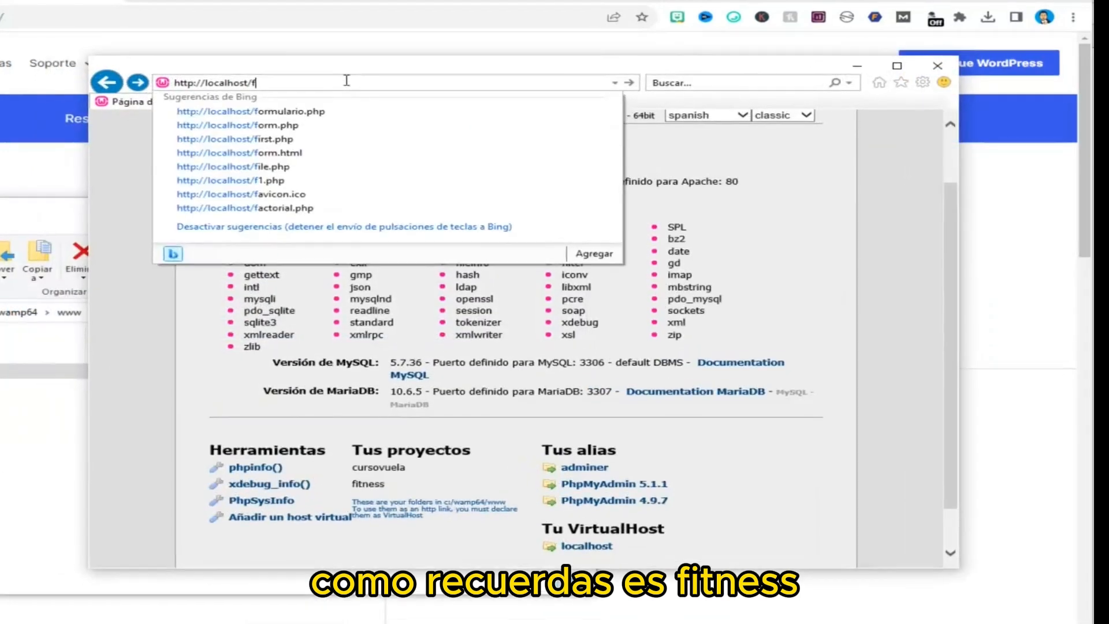
type("i")
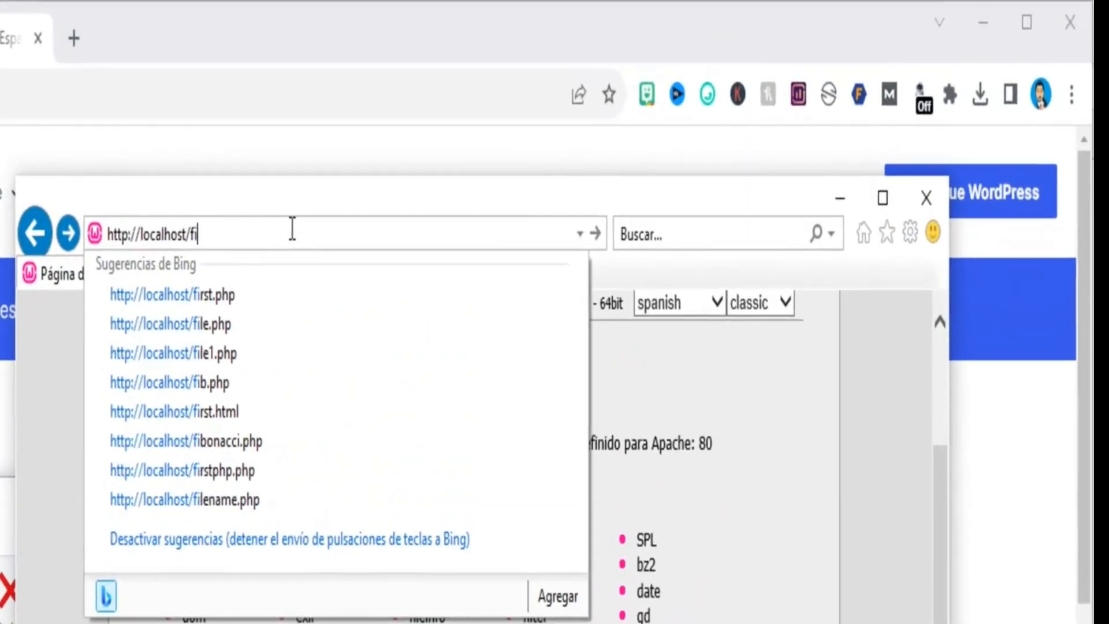
type("t")
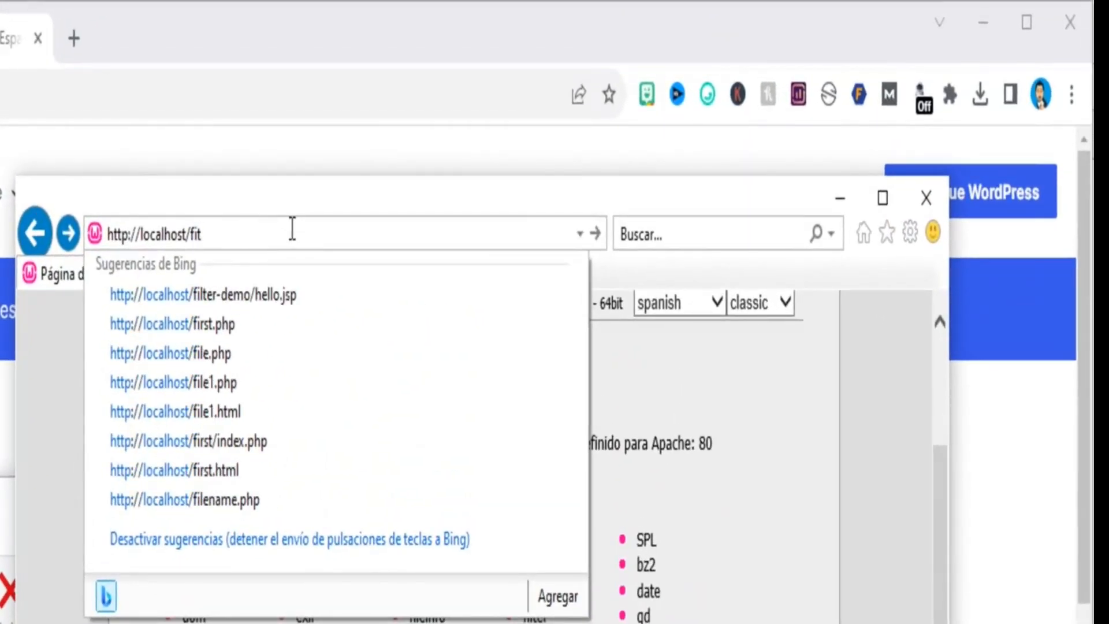
type("n")
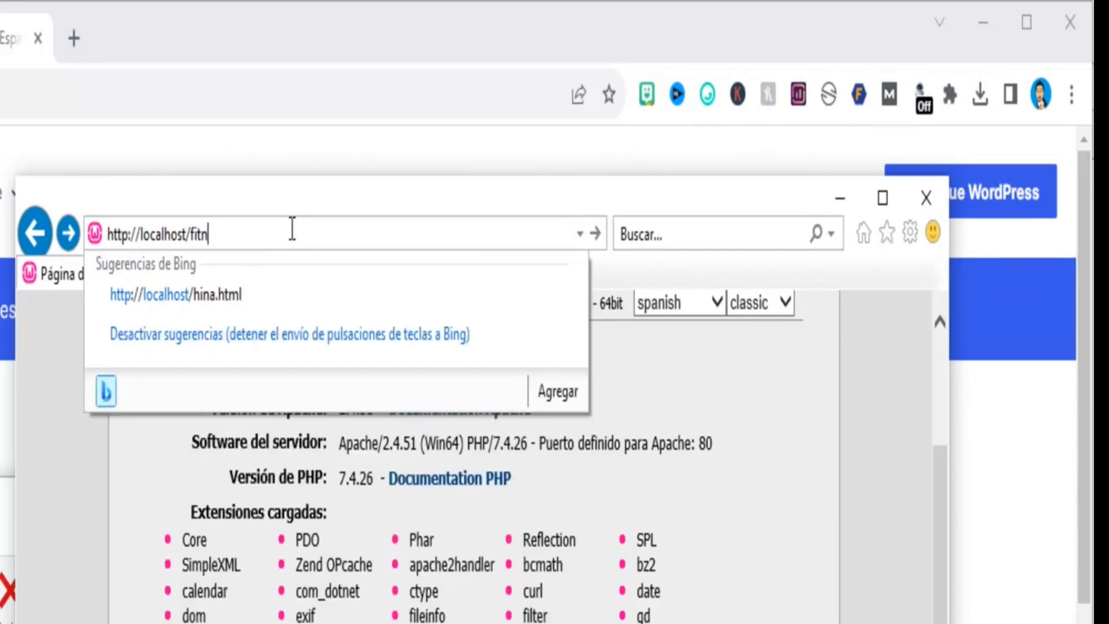
type("e")
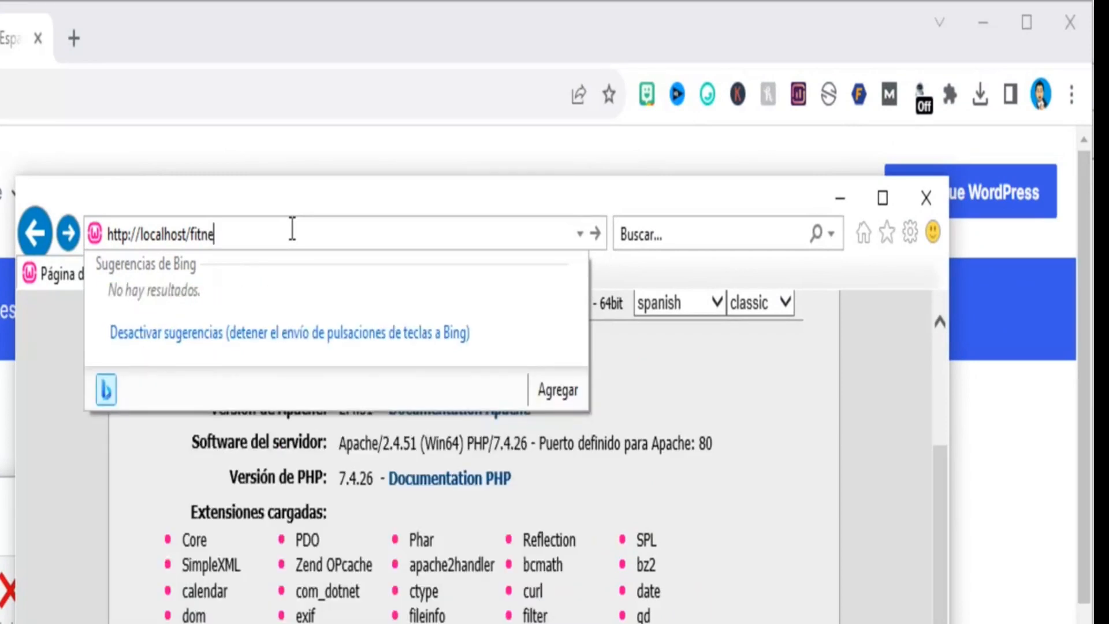
type("ss")
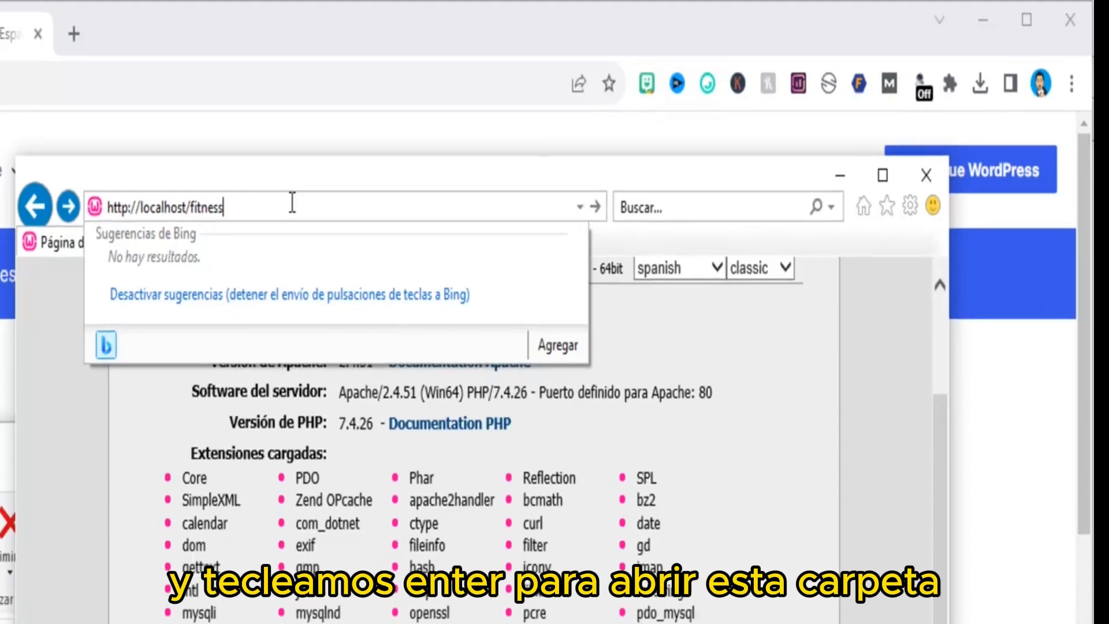
Load localhost/fitness and highlight the list of required database details on the setup page
key("Return")
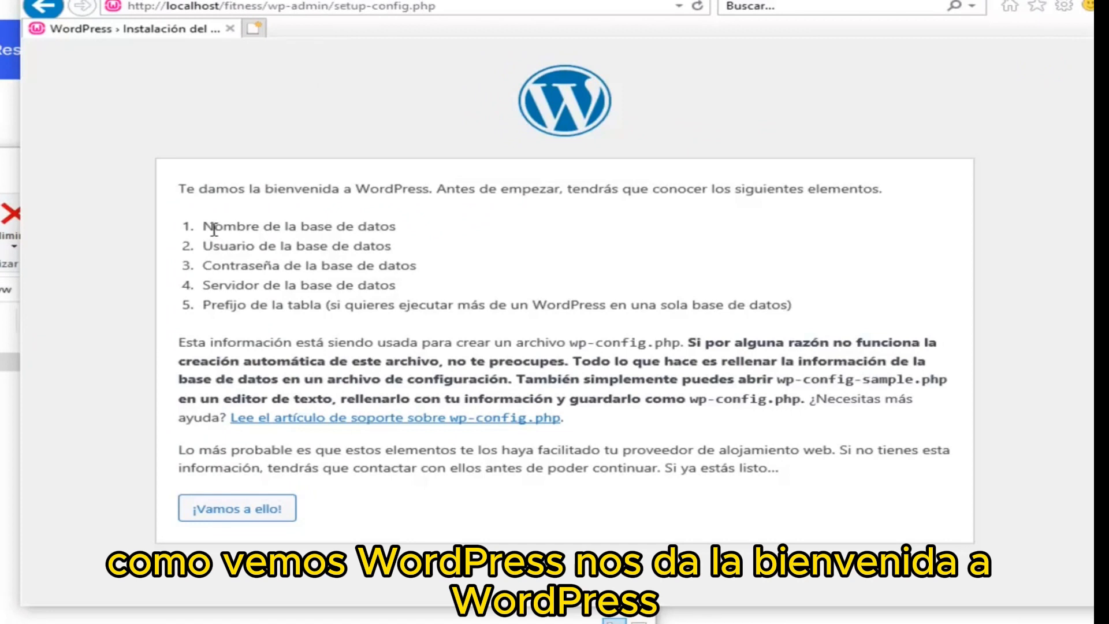
left_click_drag(202, 225, 1010, 309)
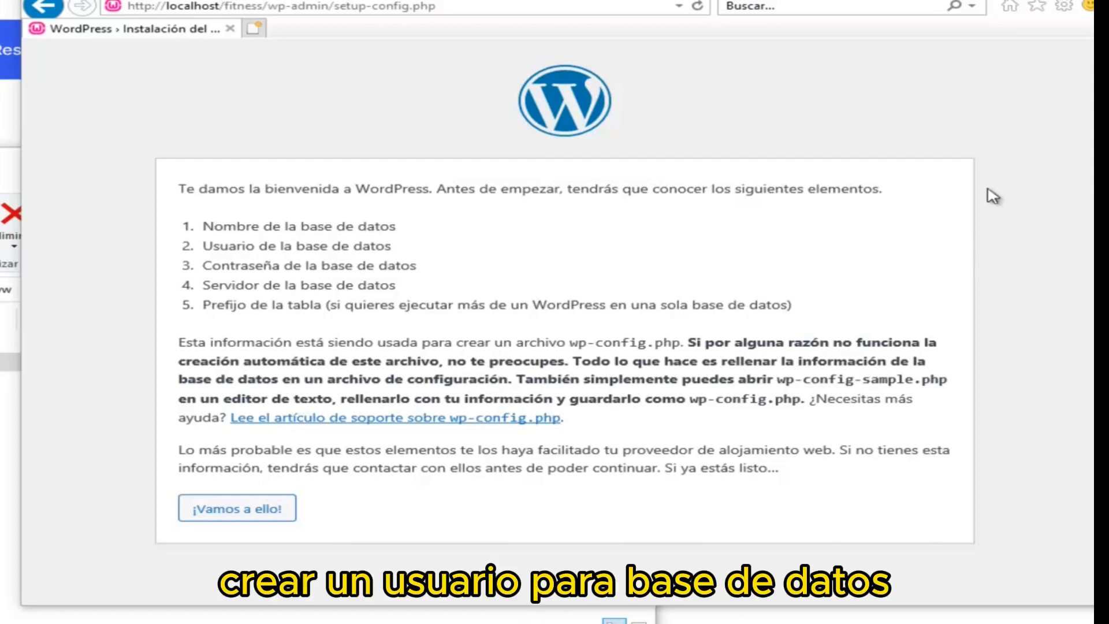
mouse_move(854, 302)
left_mouse_down()
mouse_move(574, 314)
mouse_move(298, 289)
mouse_move(208, 223)
left_mouse_up()
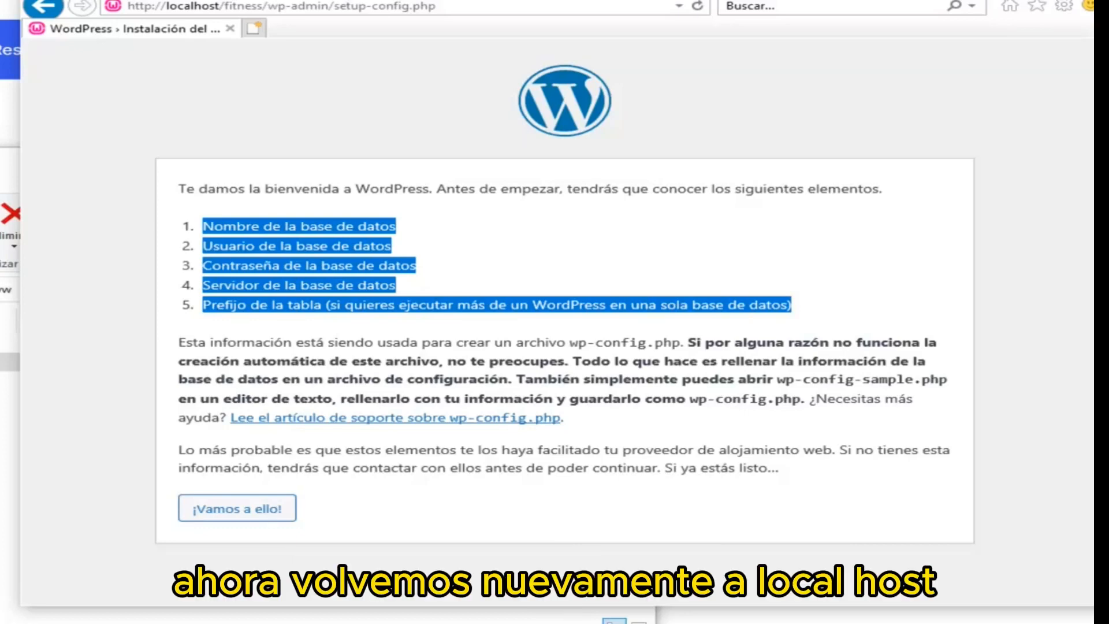
Reopen phpMyAdmin 5.1.1 from the WampServer home page and go to Nueva to create a database
left_click(49, 9)
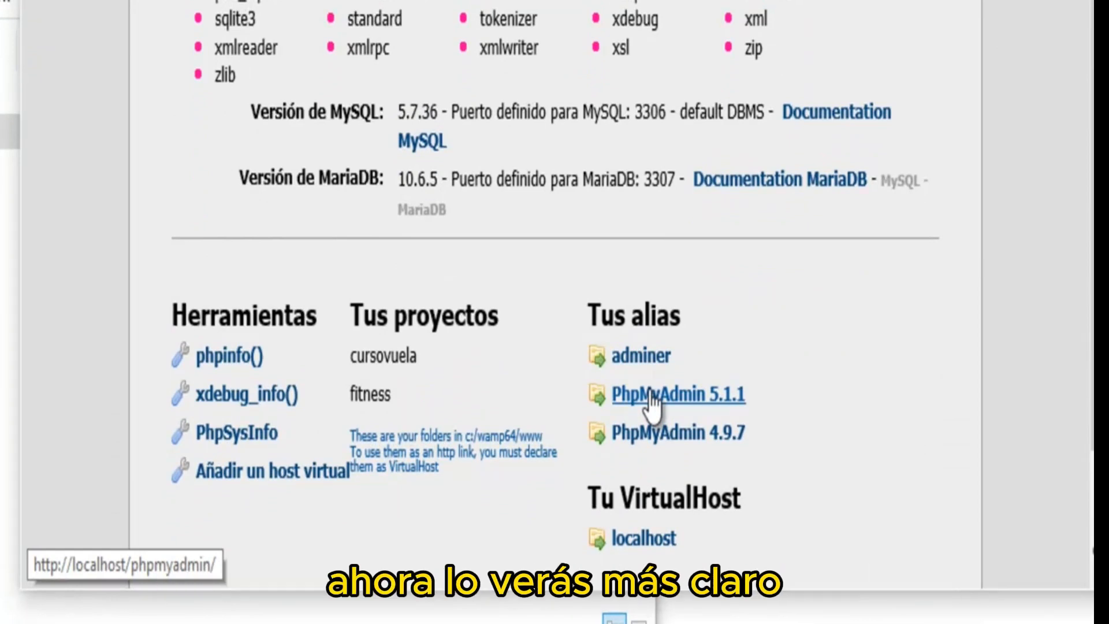
left_click(652, 398)
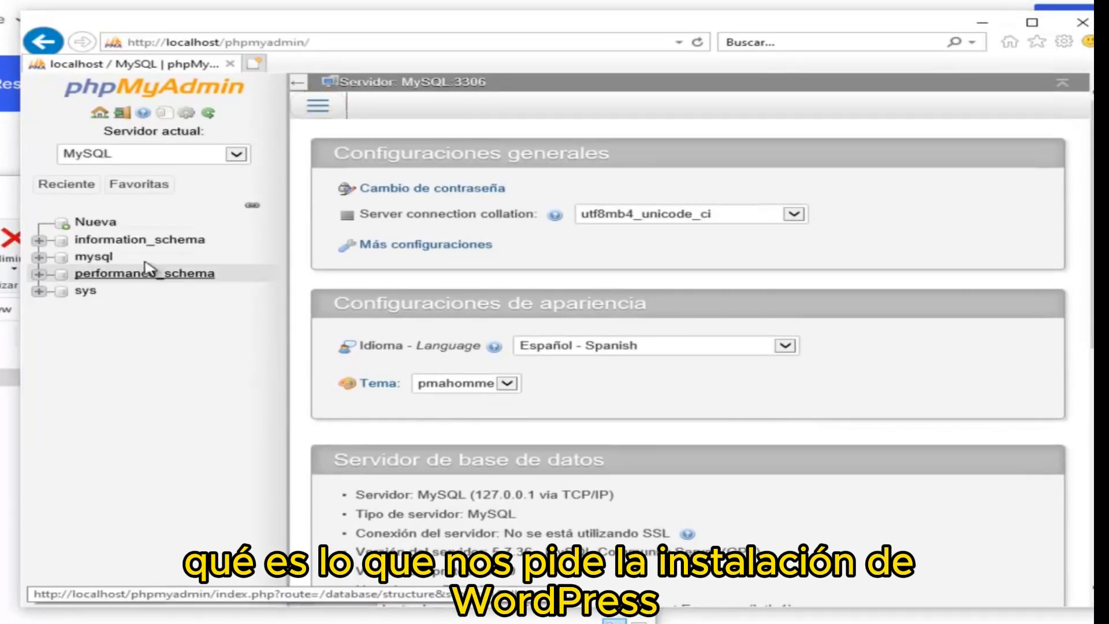
left_click(95, 228)
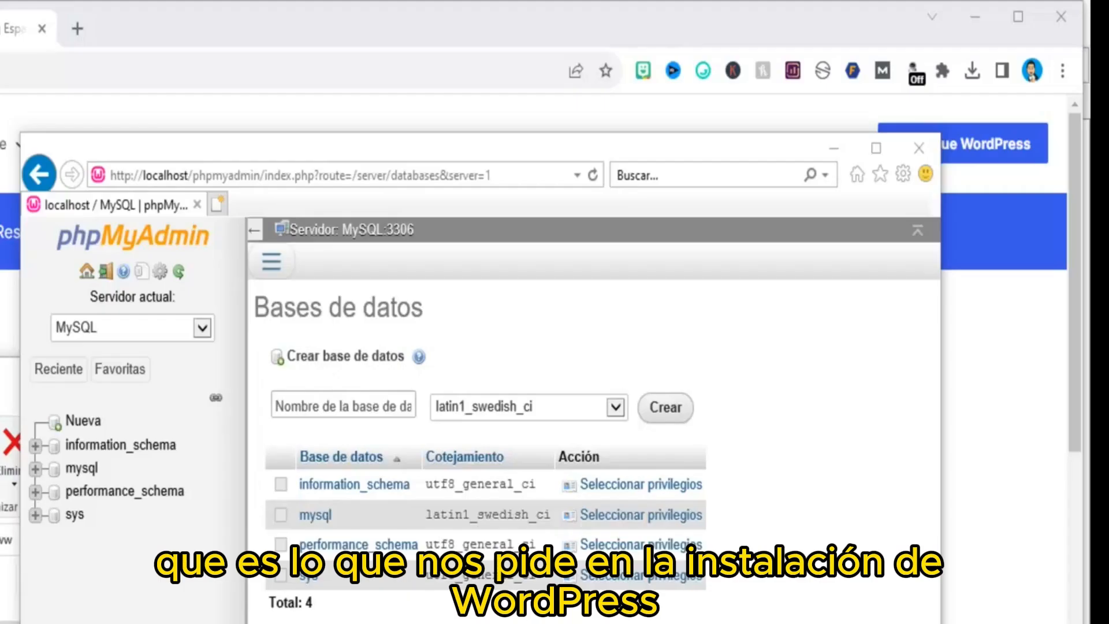
Name the new database fitness and show its collation choices
left_click(375, 401)
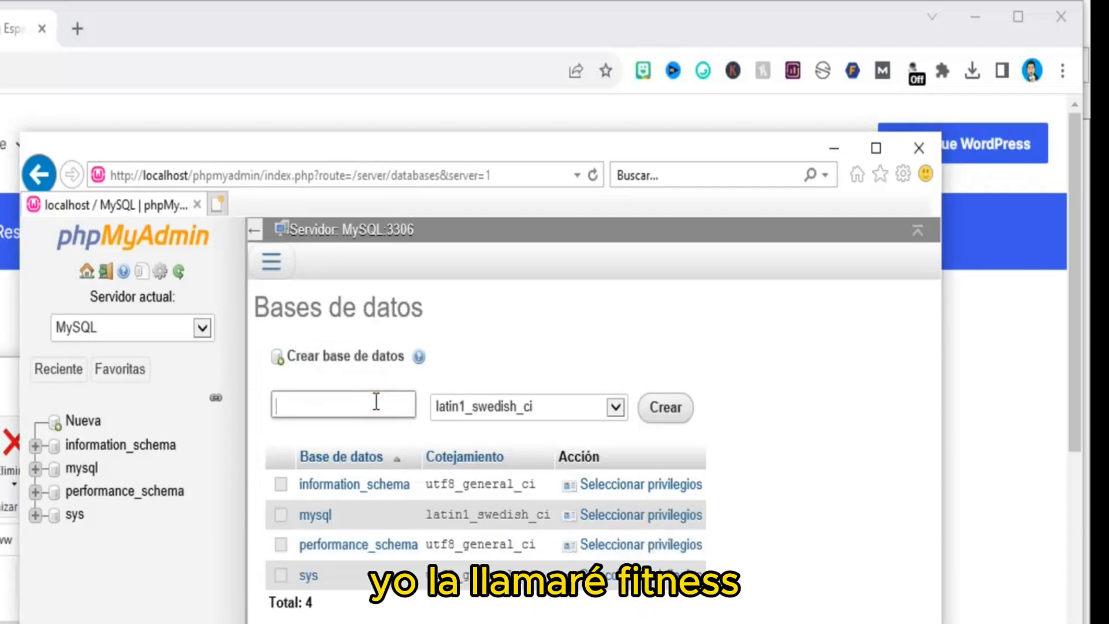
type("fitne")
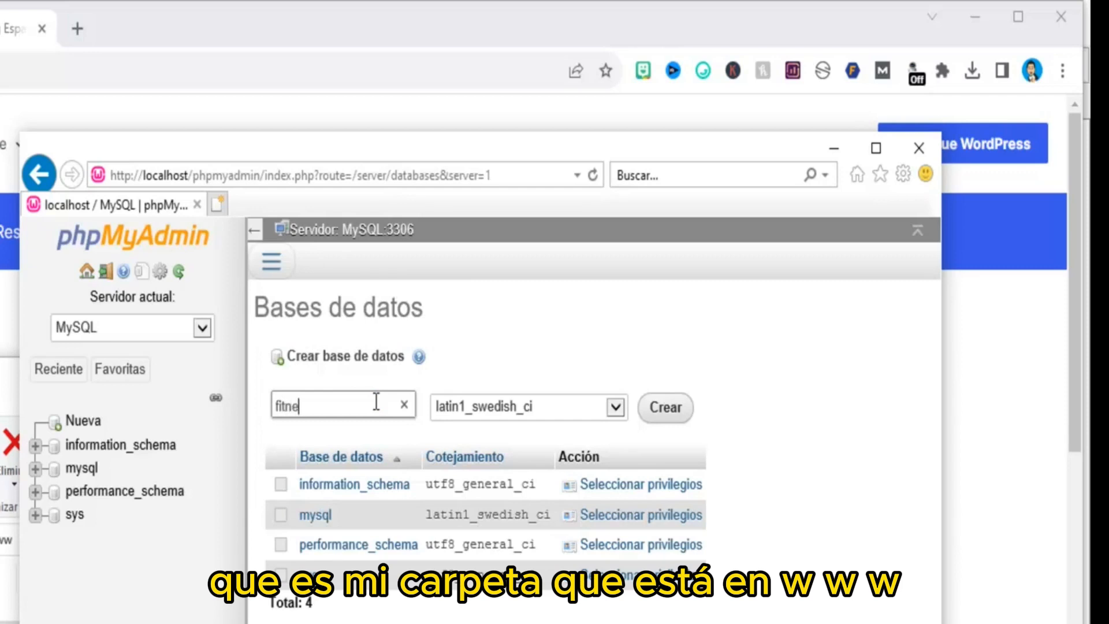
type("ss")
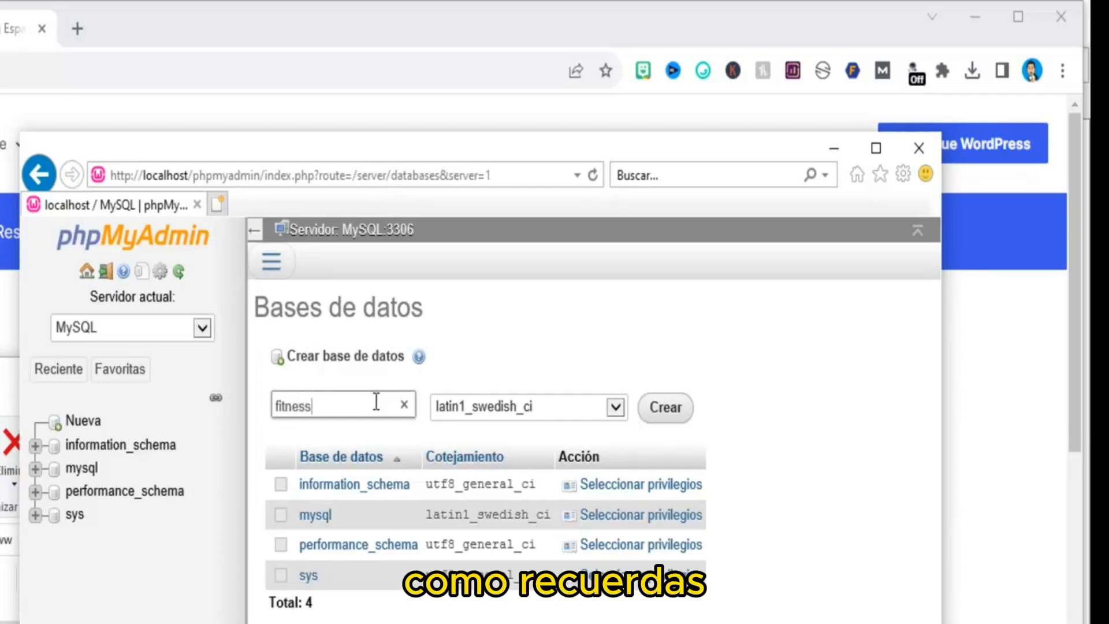
left_click(616, 409)
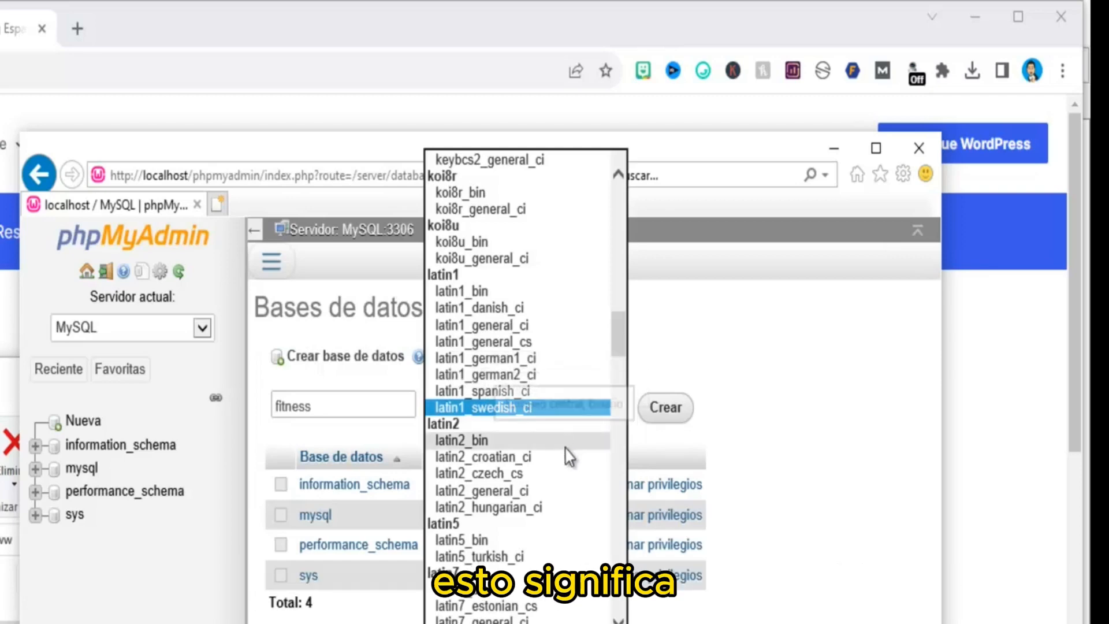
Scroll the collation list to the utf8 group and choose utf8_general_ci
scroll(569, 456, "down", 3)
scroll(569, 456, "down", 5)
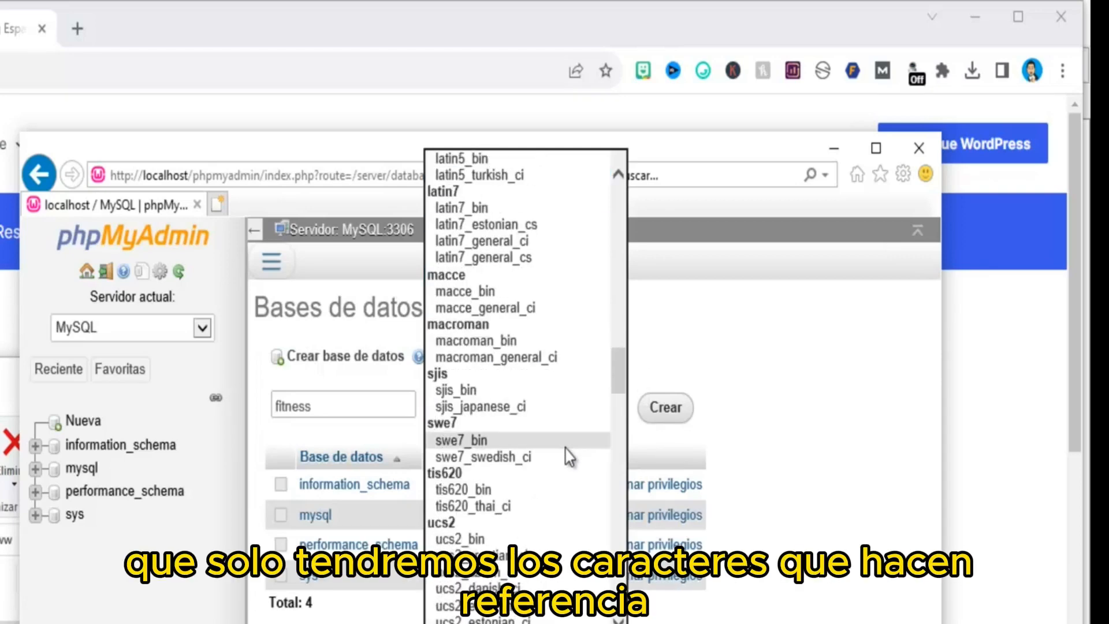
scroll(569, 456, "down", 4)
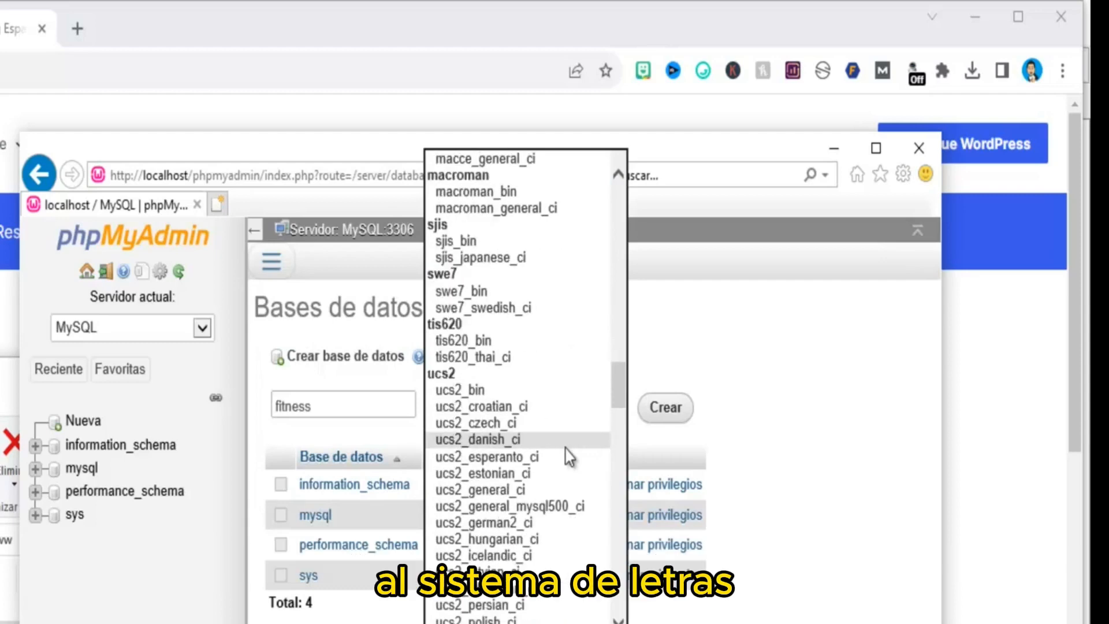
scroll(566, 449, "down", 3)
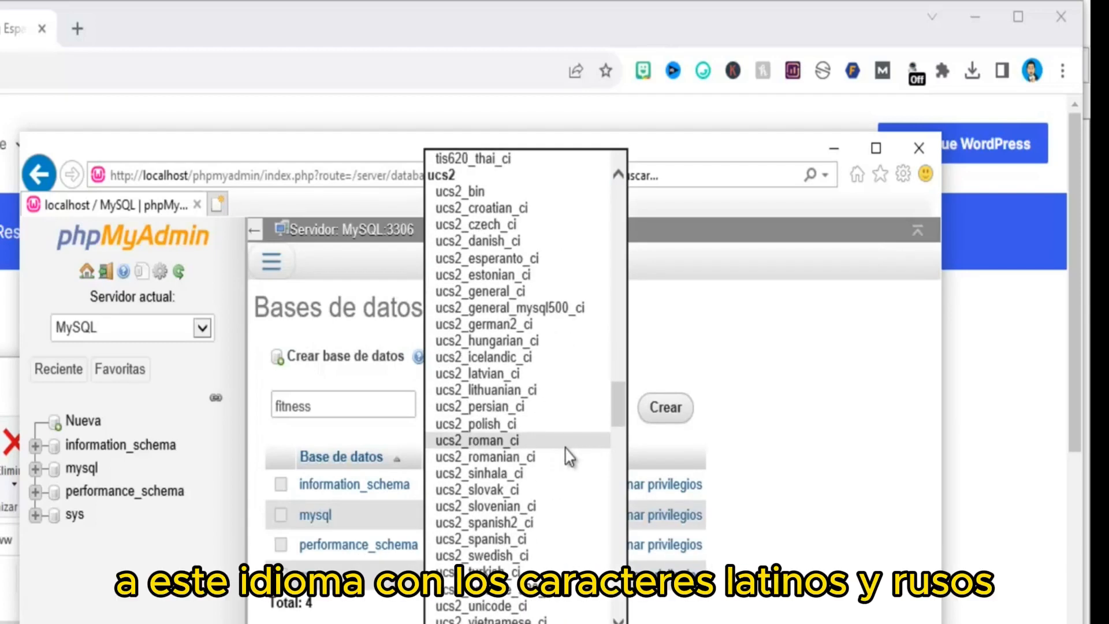
scroll(568, 456, "down", 2)
scroll(569, 456, "down", 1)
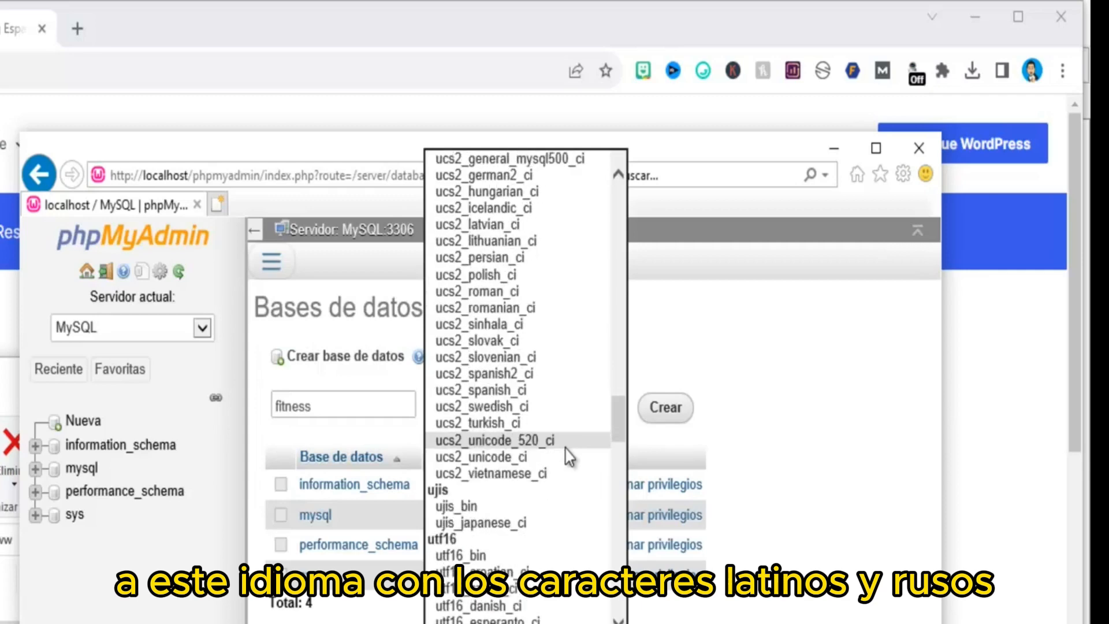
scroll(568, 456, "down", 1)
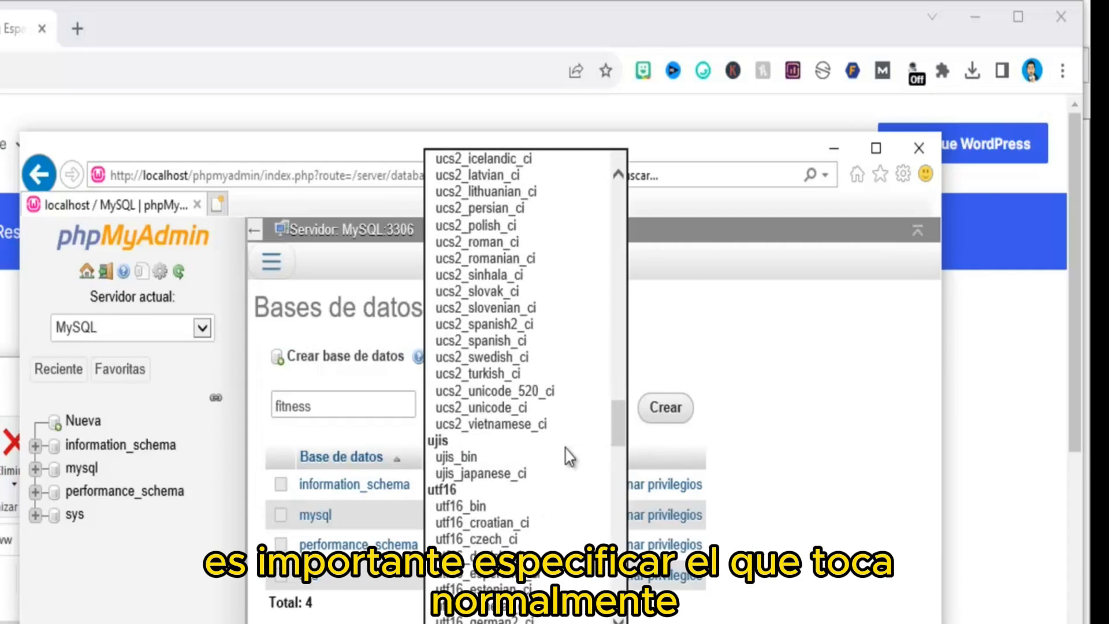
scroll(568, 456, "down", 1)
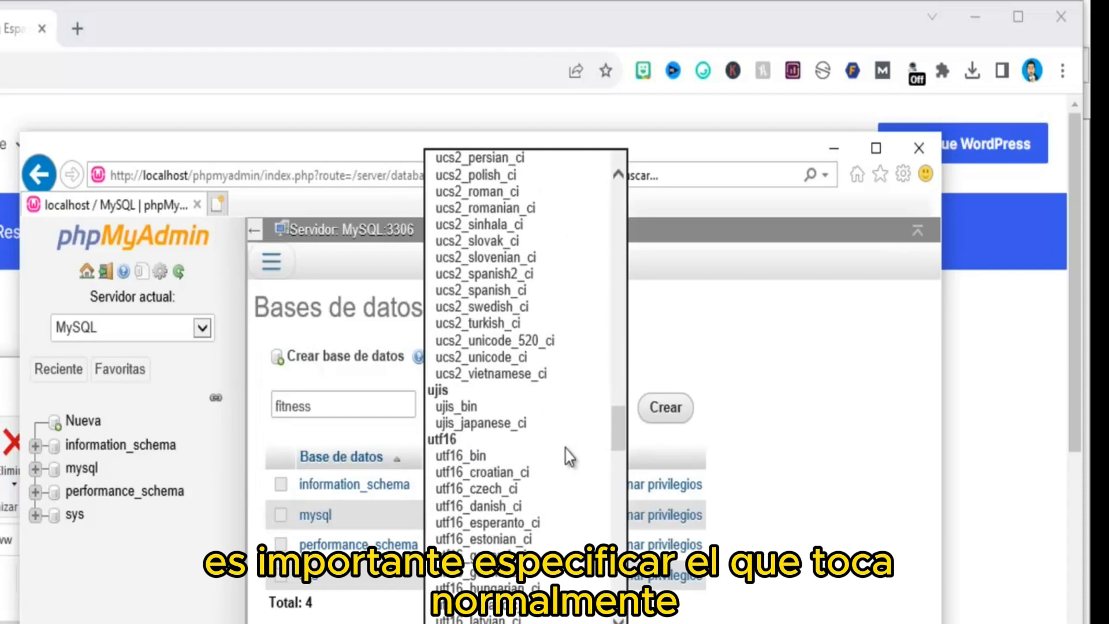
scroll(569, 456, "down", 6)
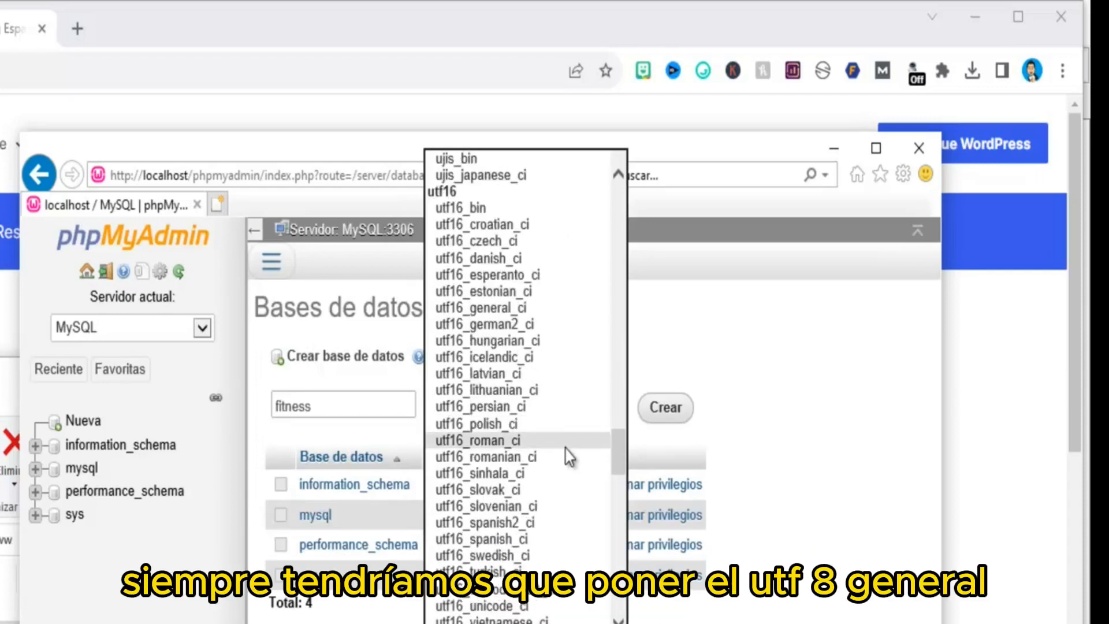
scroll(569, 456, "down", 3)
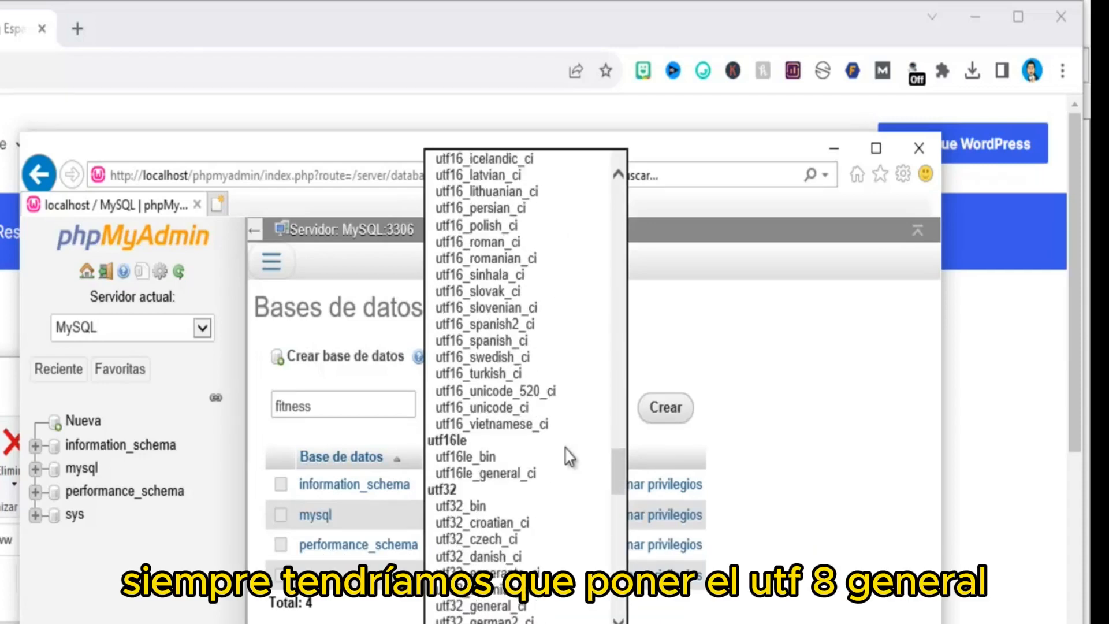
key("u")
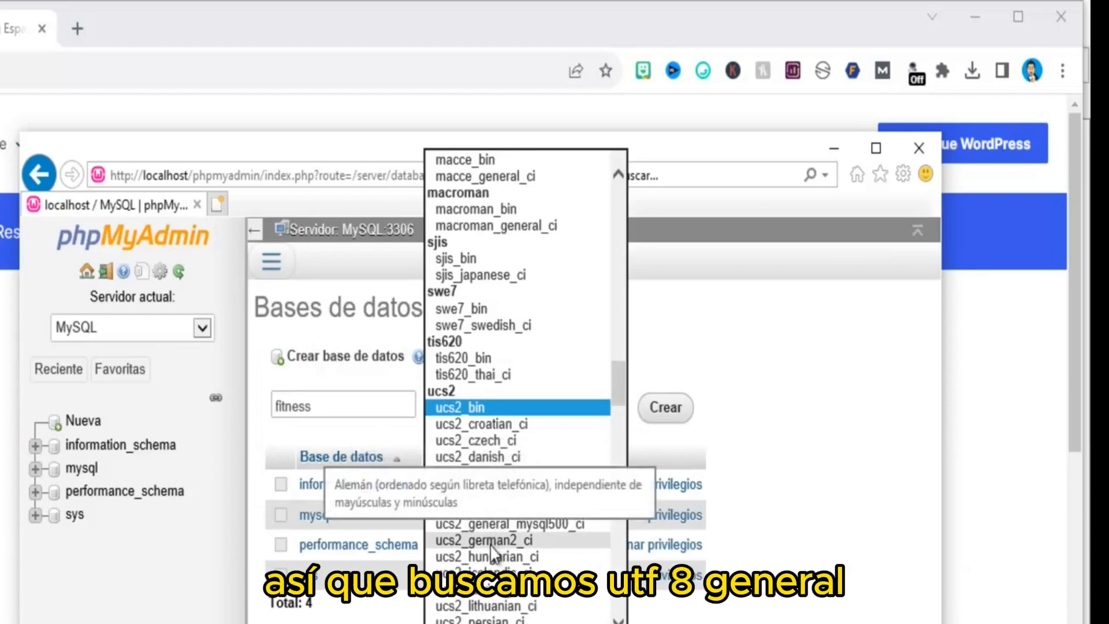
scroll(519, 493, "down", 8)
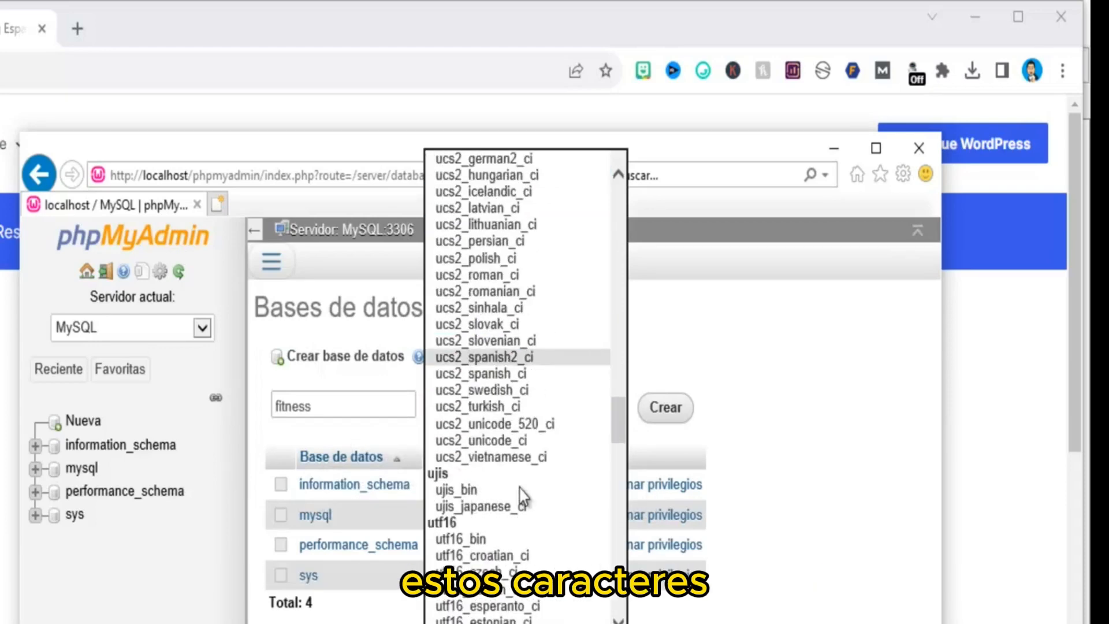
scroll(523, 495, "down", 20)
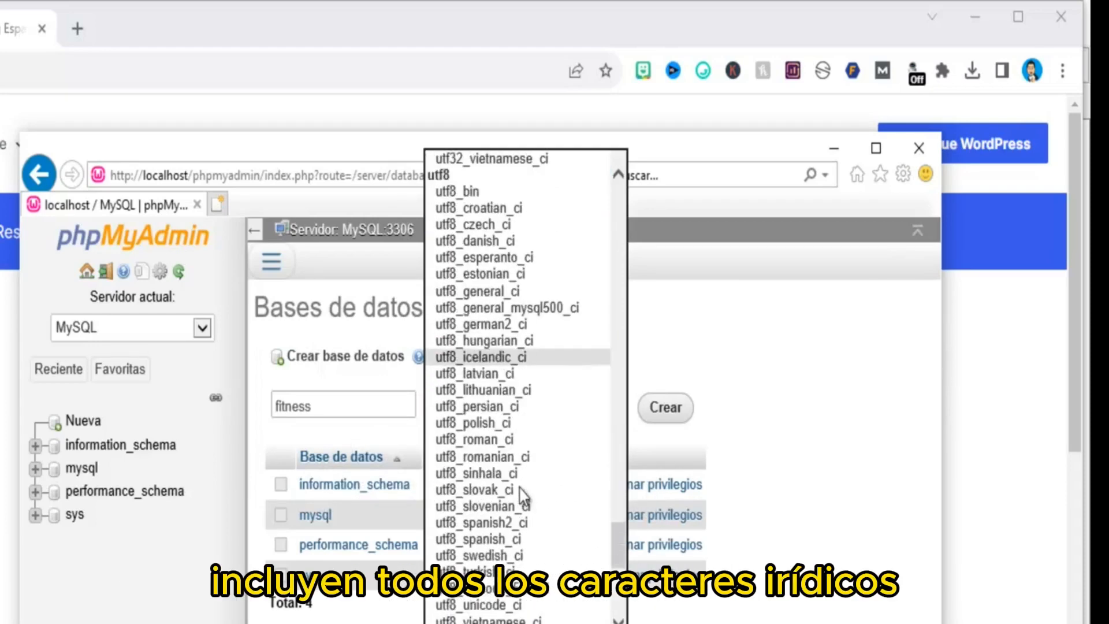
scroll(523, 494, "down", 1)
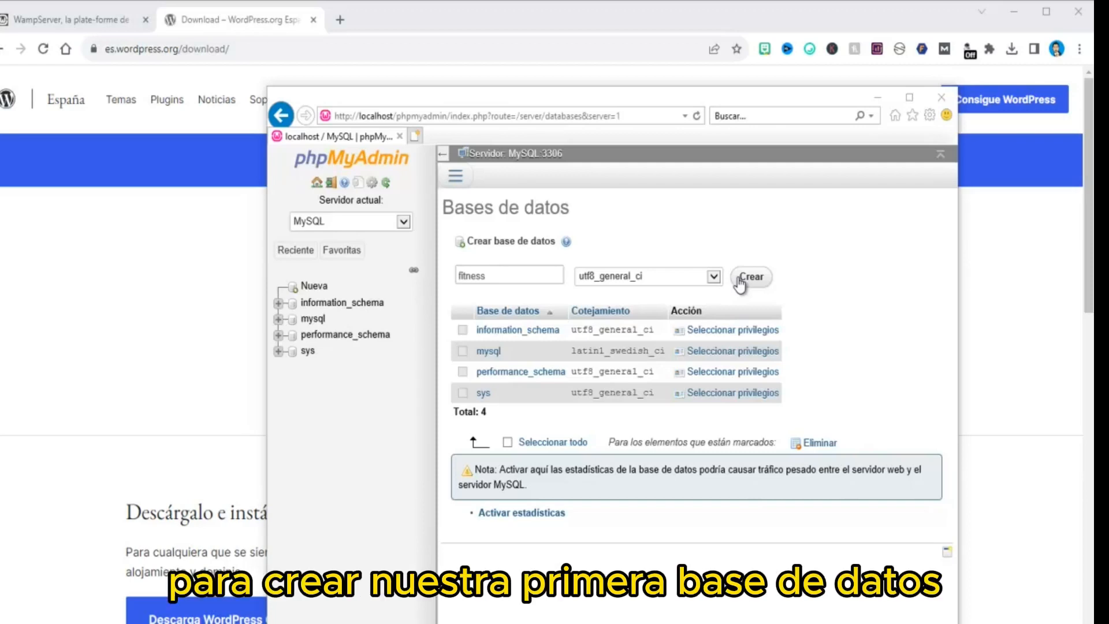
Create the fitness database with Crear
left_click(750, 277)
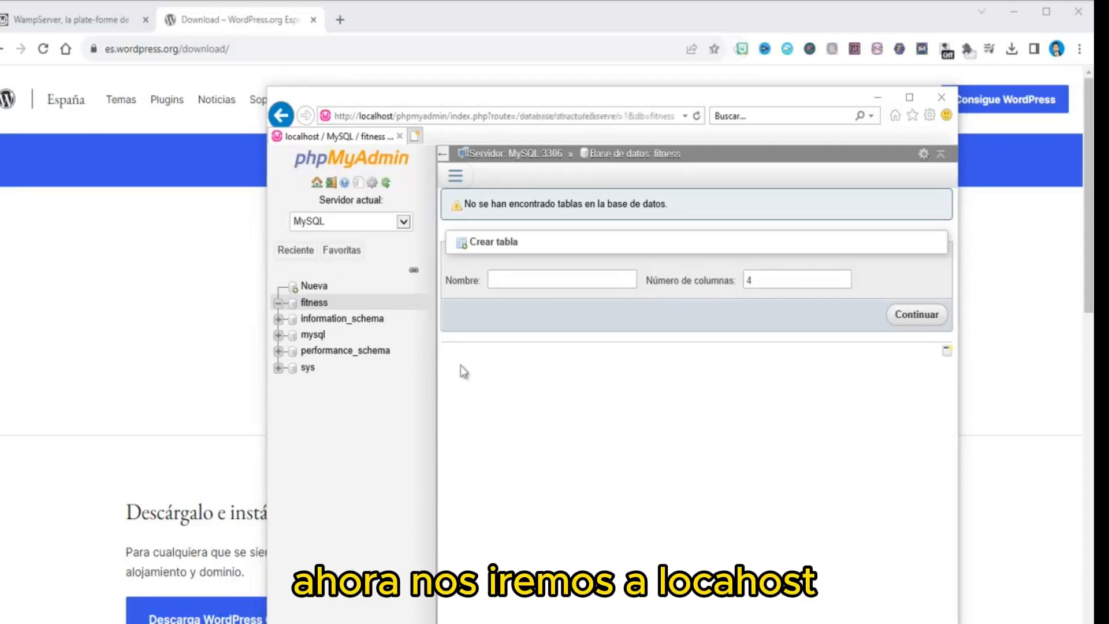
left_click(284, 115)
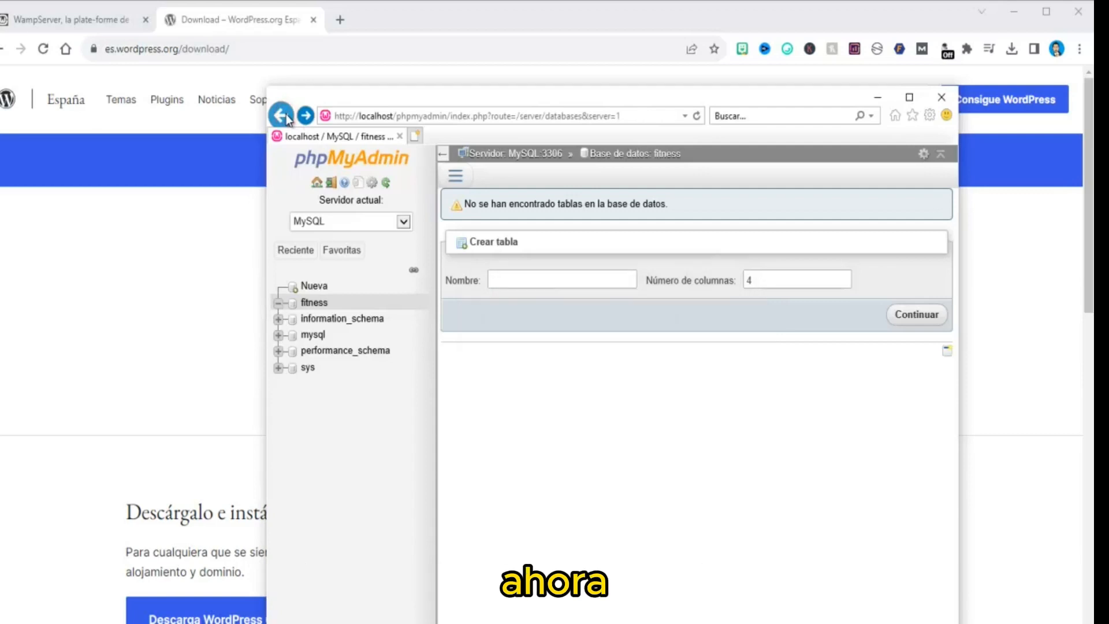
left_click(286, 114)
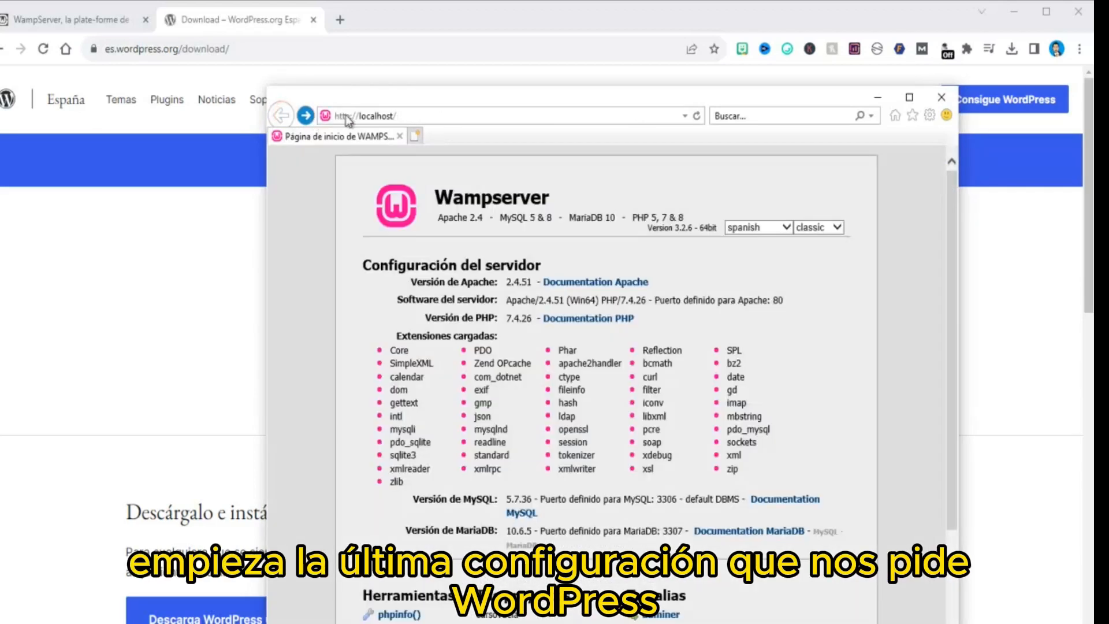
left_click(442, 109)
left_click(438, 111)
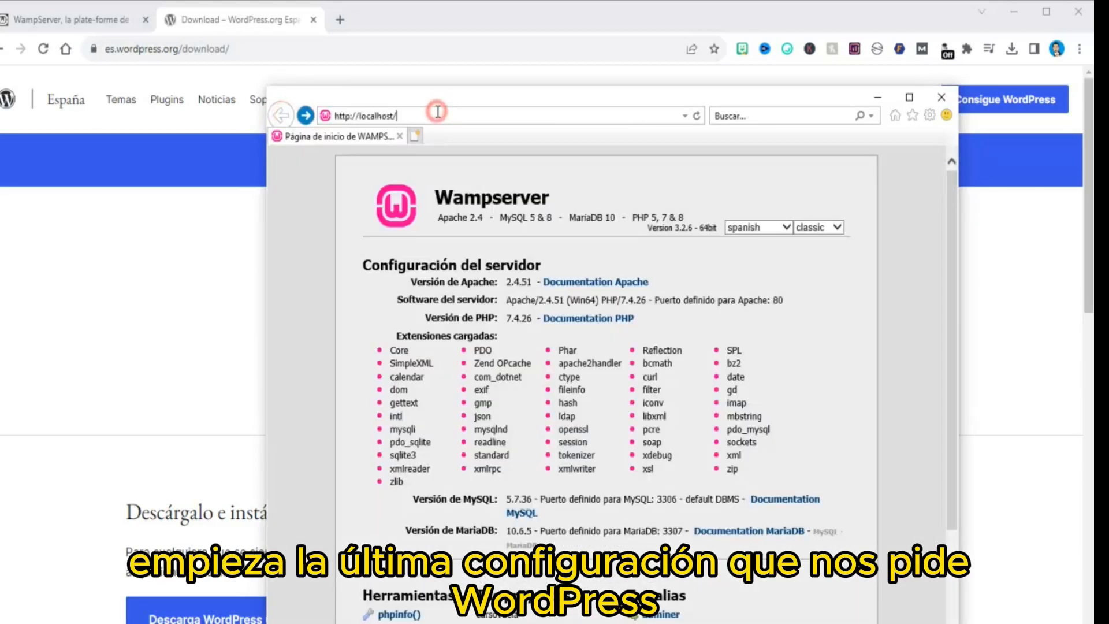
type("fi")
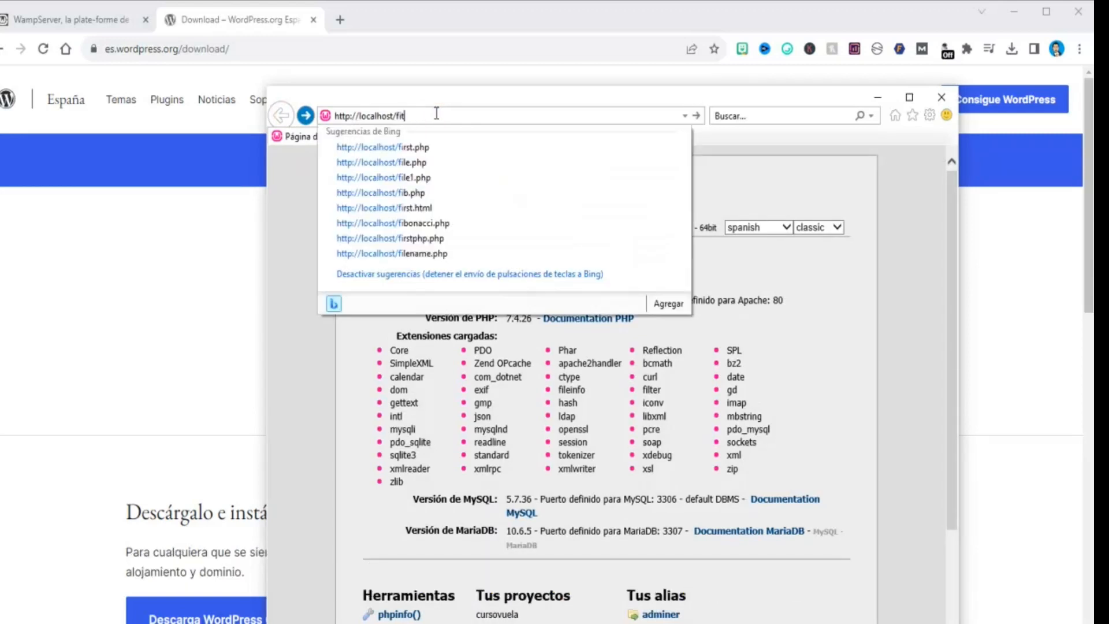
type("tnes")
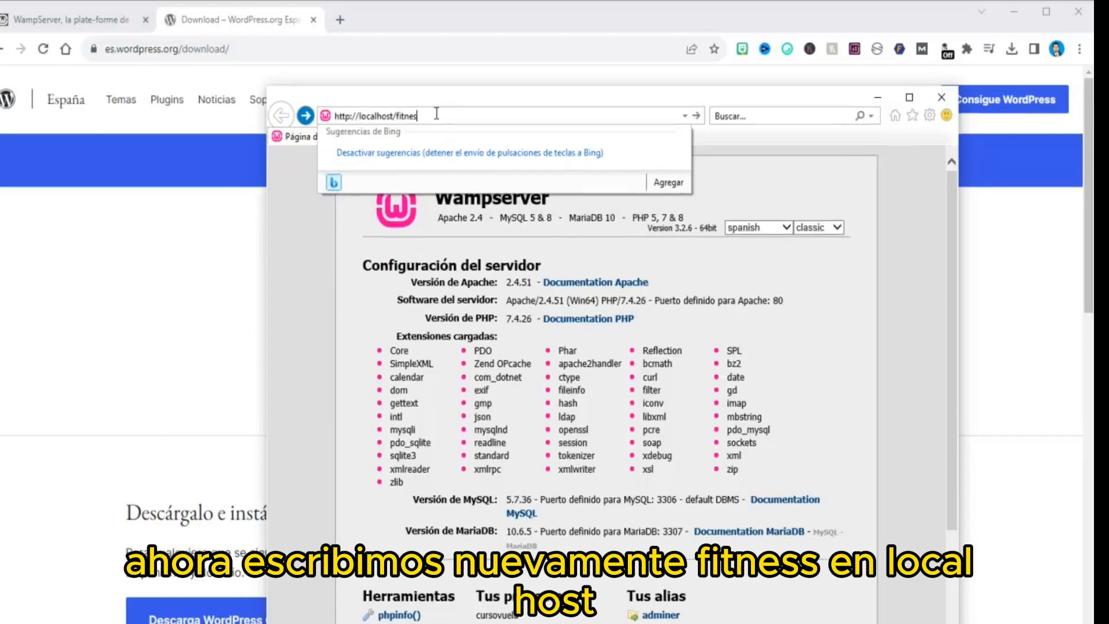
type("s")
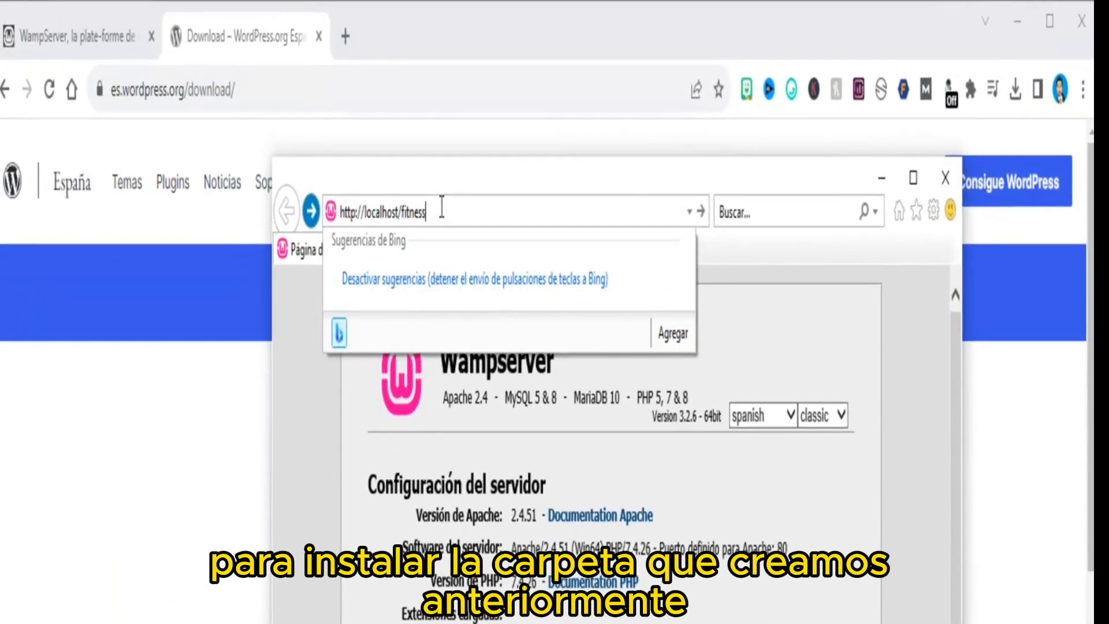
key("Return")
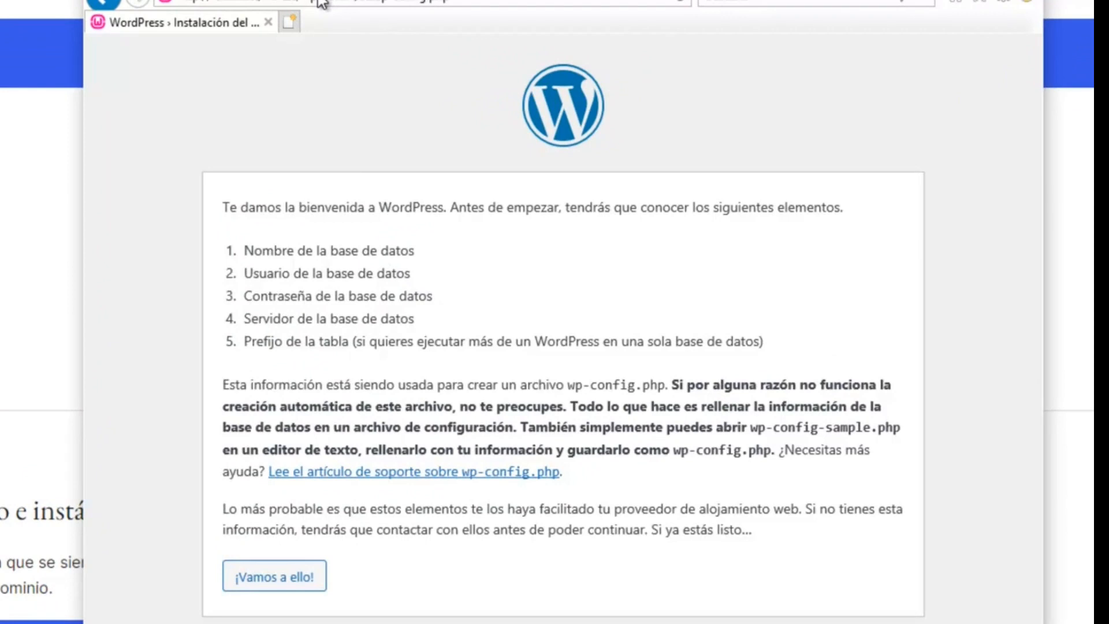
Submit database fitness, user root, a blank password, server localhost and table prefix wpch_
left_click(268, 579)
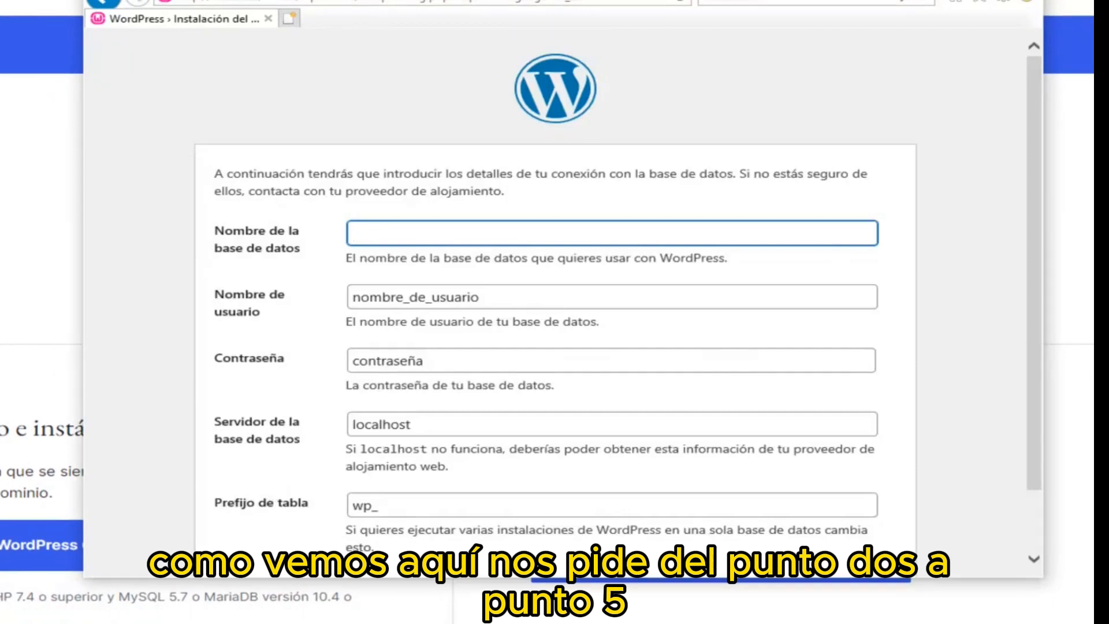
type("fit")
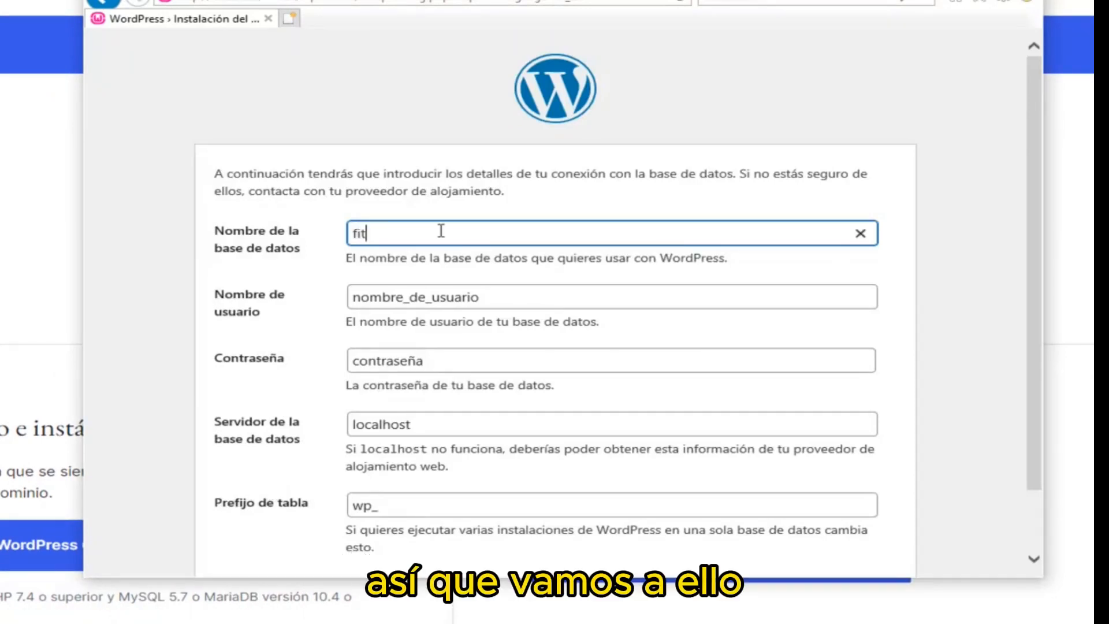
type("ness")
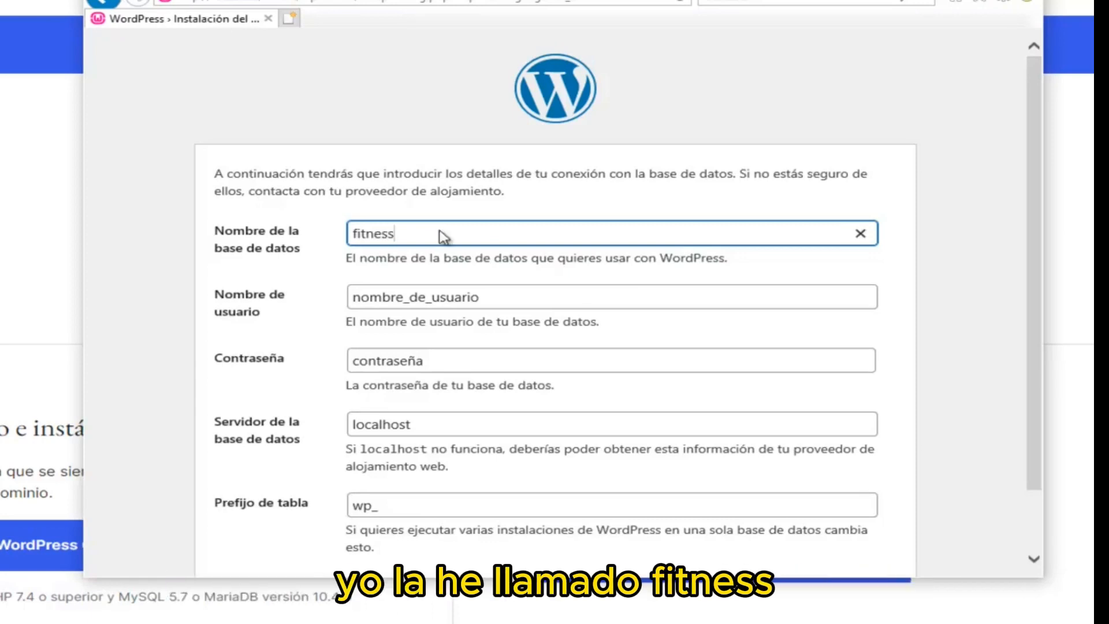
key("Tab")
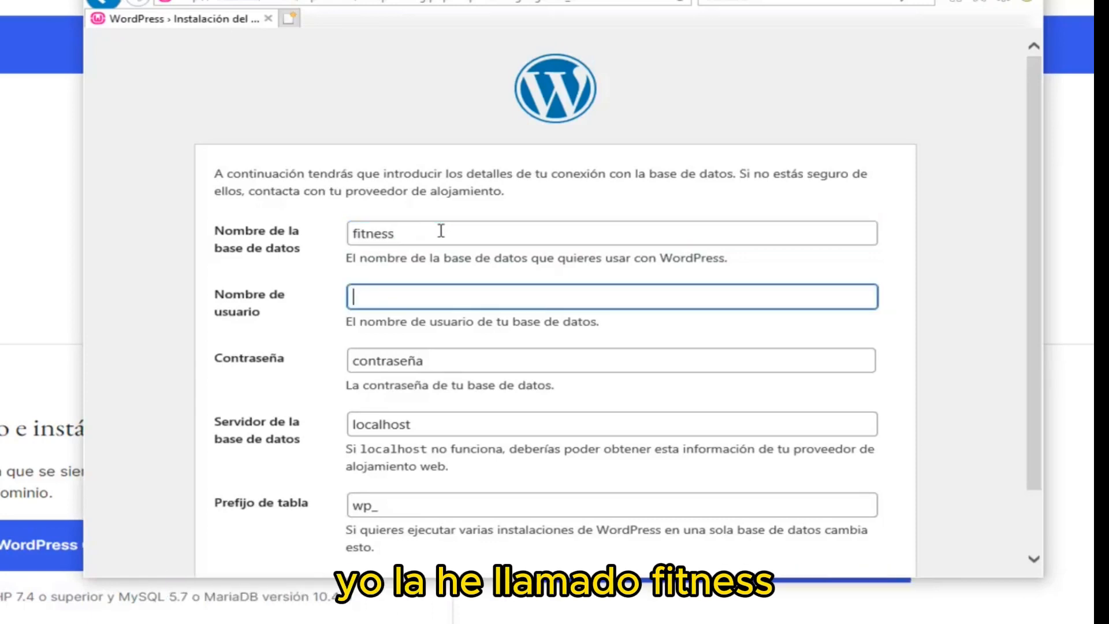
type("ro")
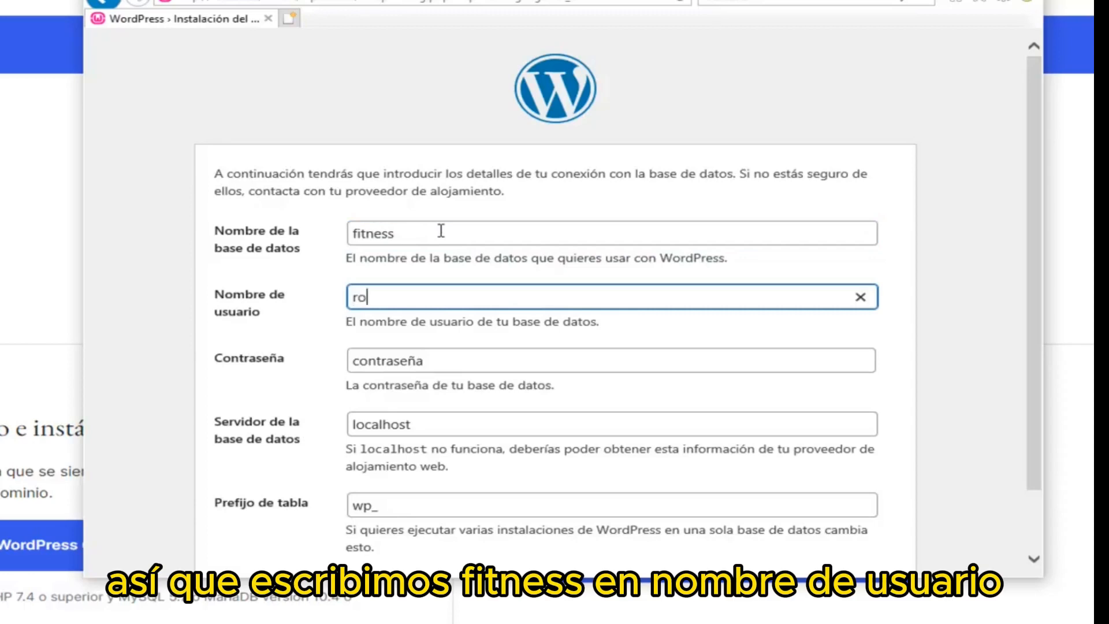
type("ot")
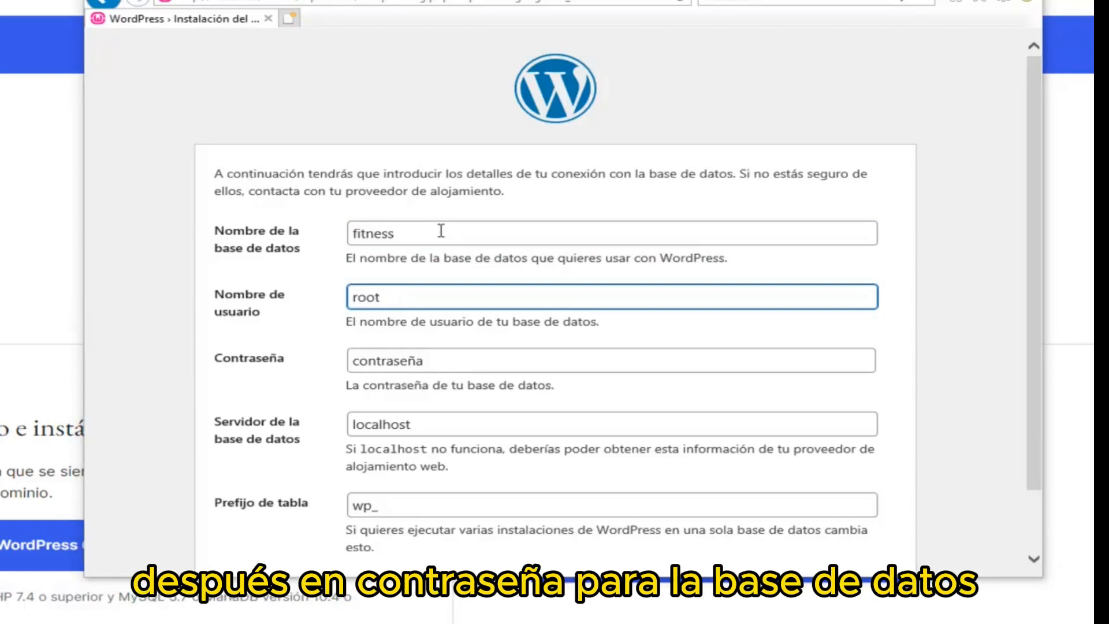
key("Tab")
key("BackSpace")
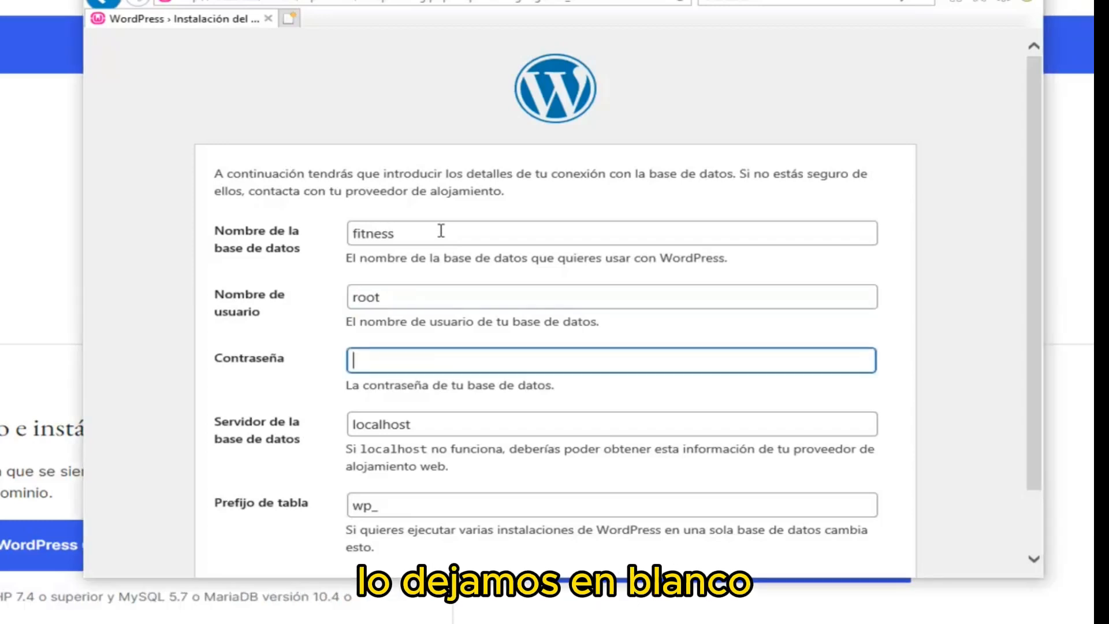
scroll(441, 230, "down", 1)
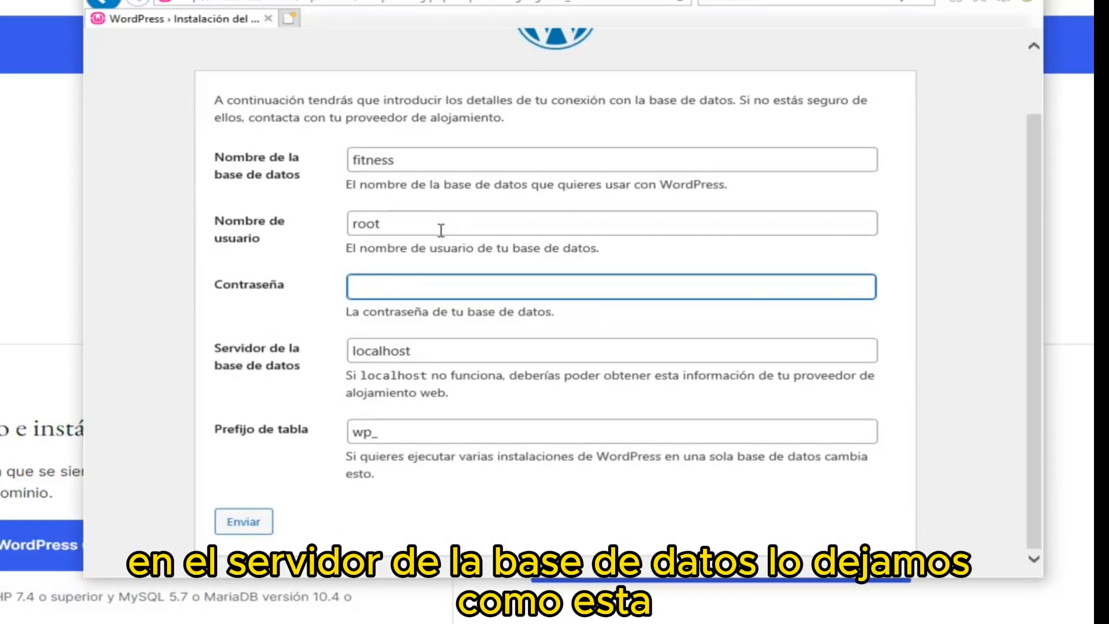
key("Tab")
key("Tab")
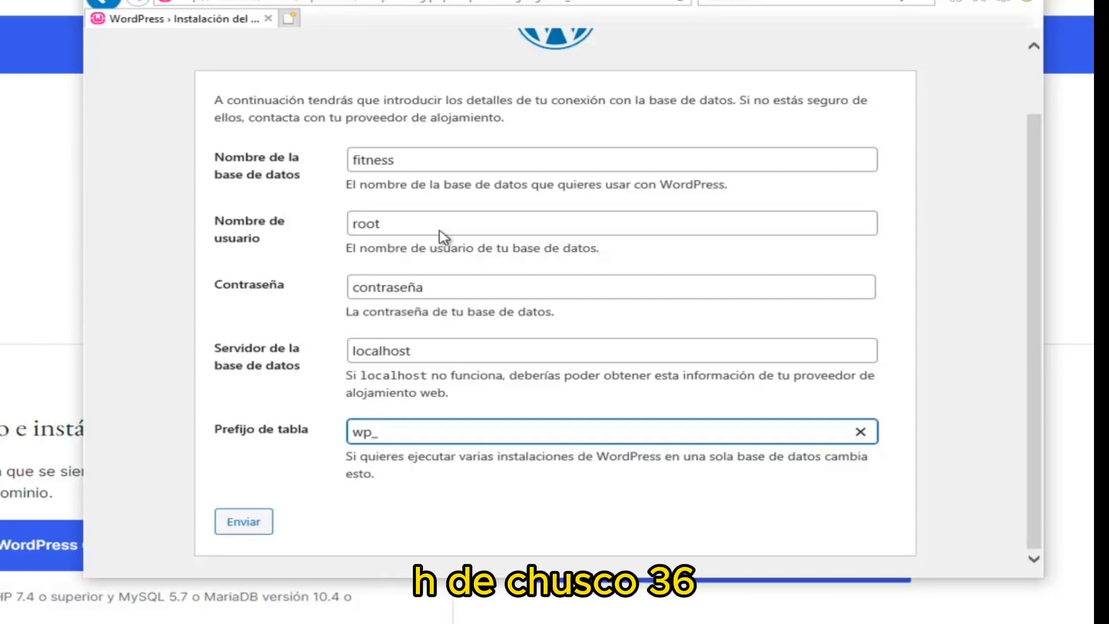
type("ch")
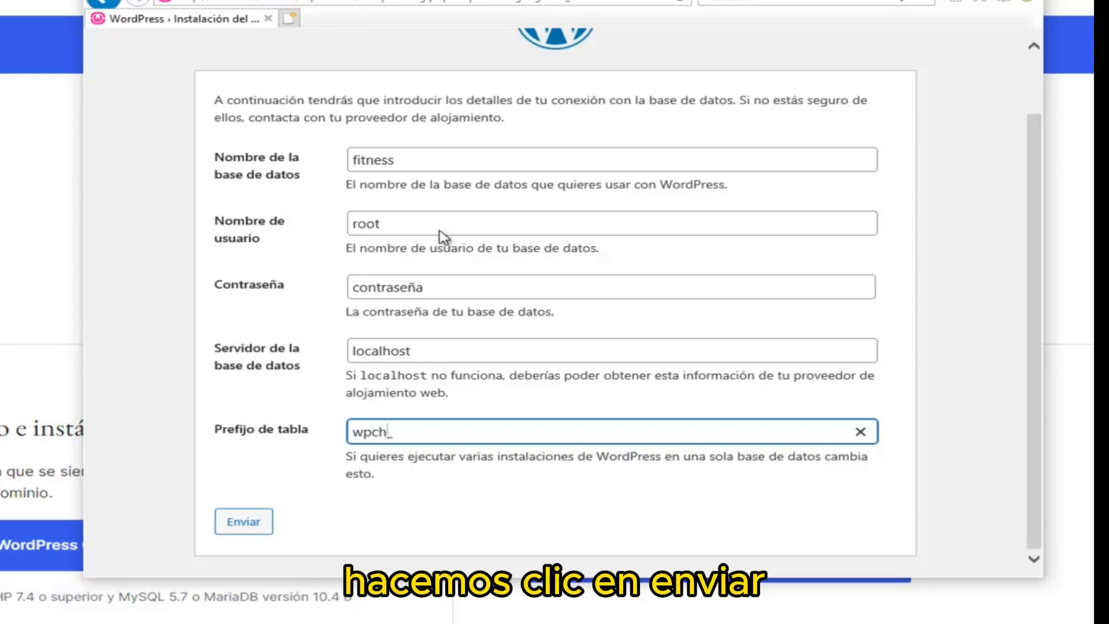
key("Return")
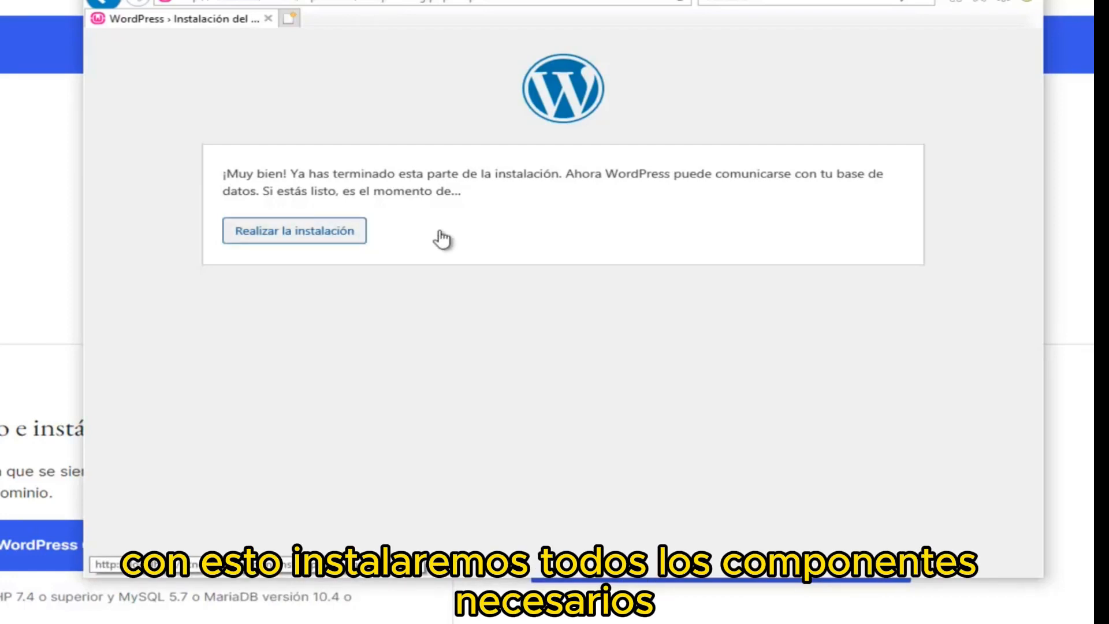
Start the installation and enter fitness as the site title
left_click(440, 233)
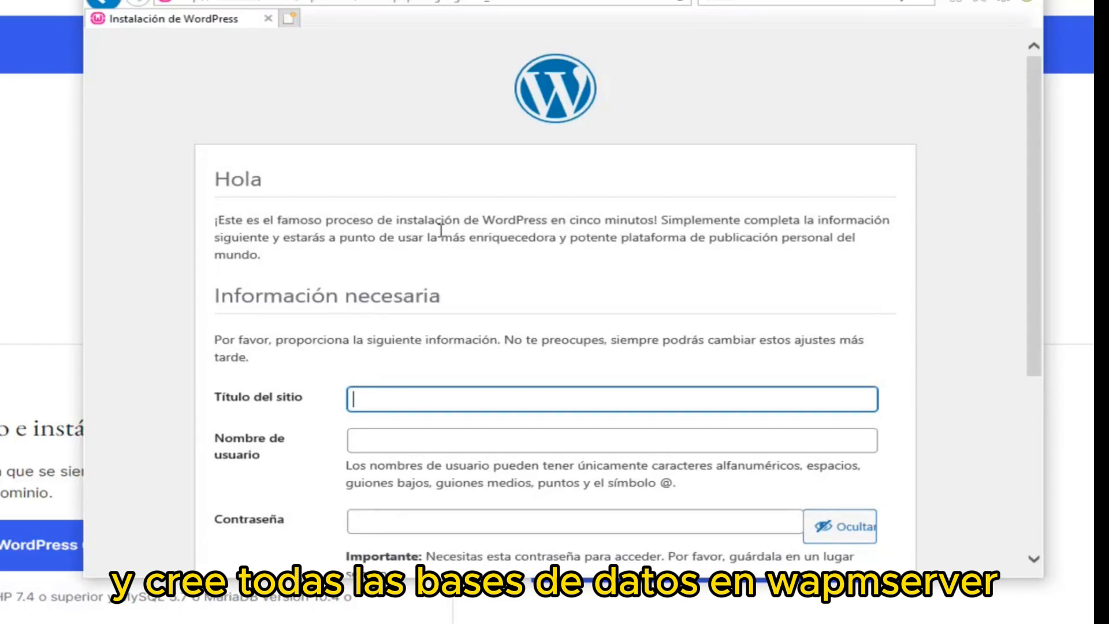
type("fitness")
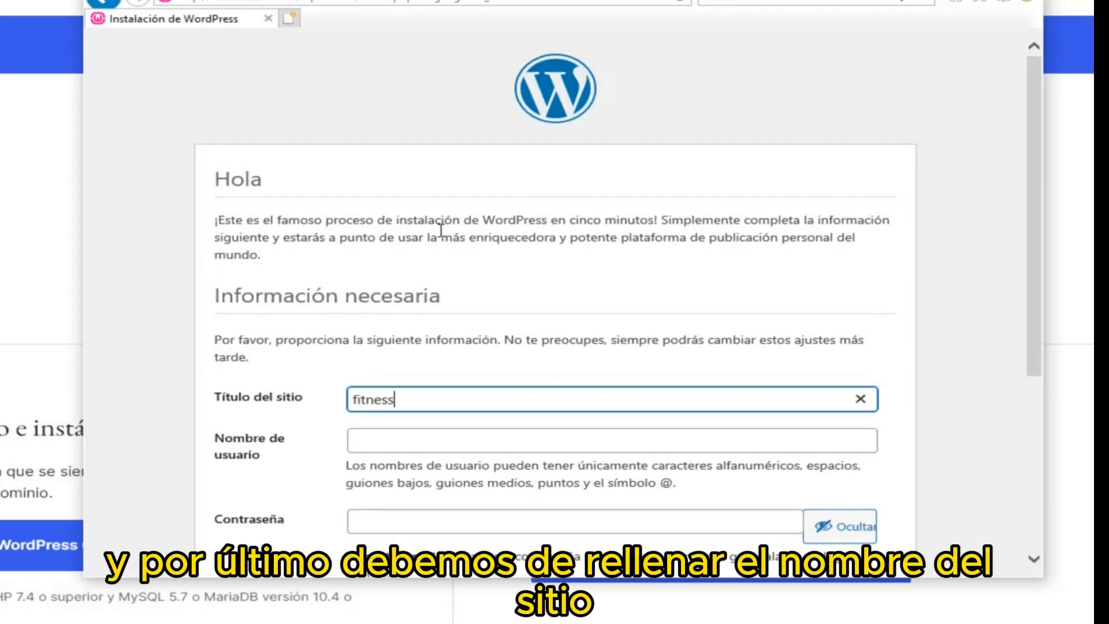
scroll(442, 234, "down", 2)
scroll(439, 232, "down", 2)
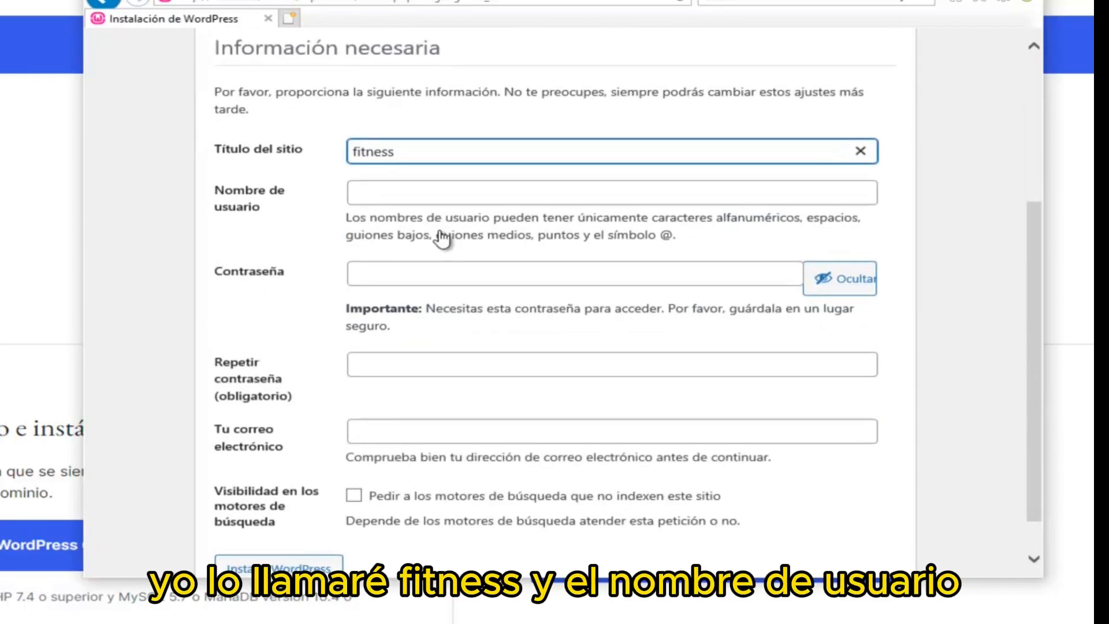
Set admin username usuario, enter the password twice, and discourage search-engine indexing
key("Tab")
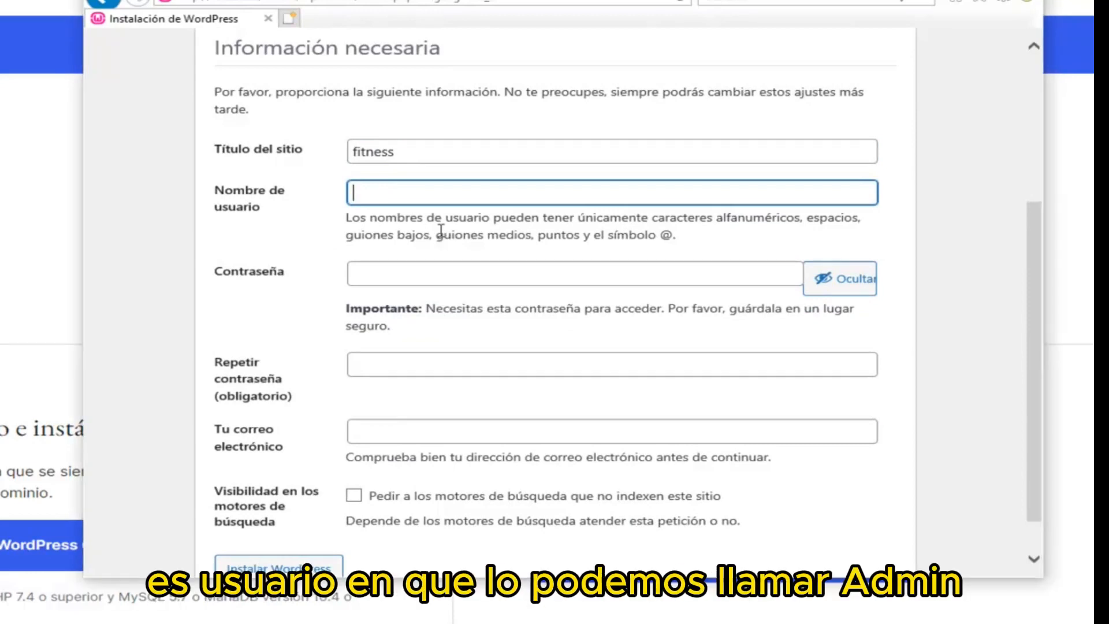
type("admin")
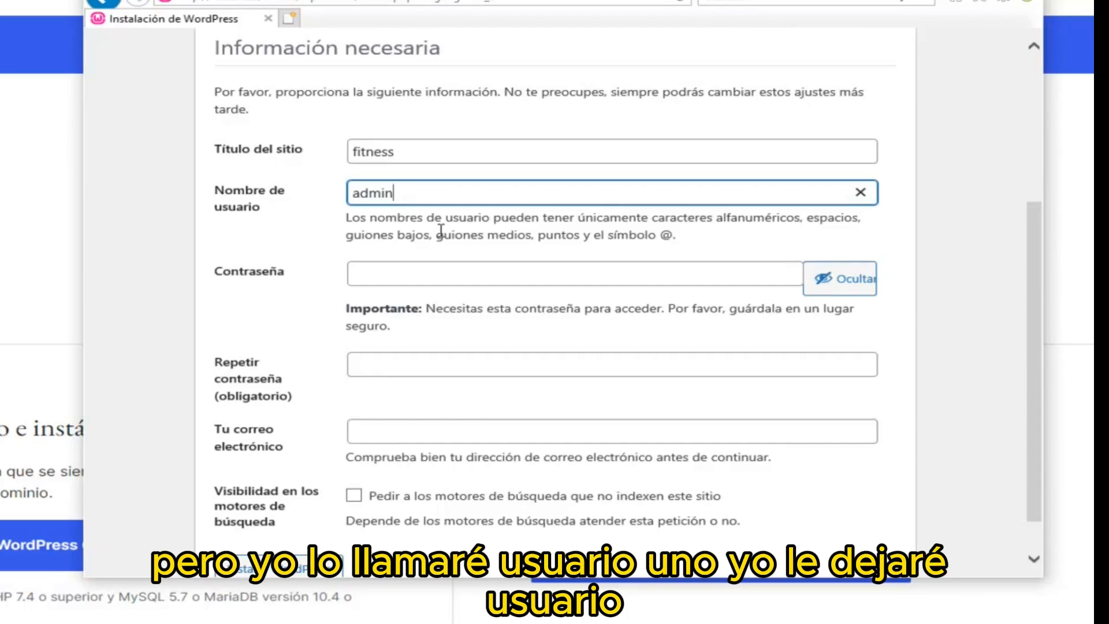
key("BackSpace")
key("BackSpace")
key("BackSpace")
type("usuario")
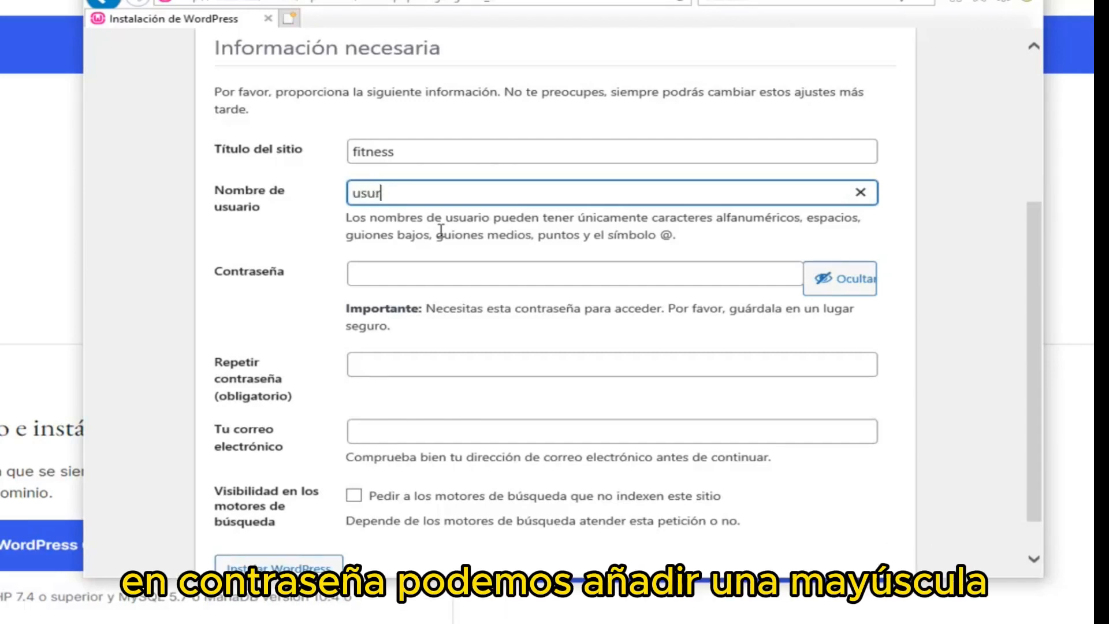
key("Tab")
type("•")
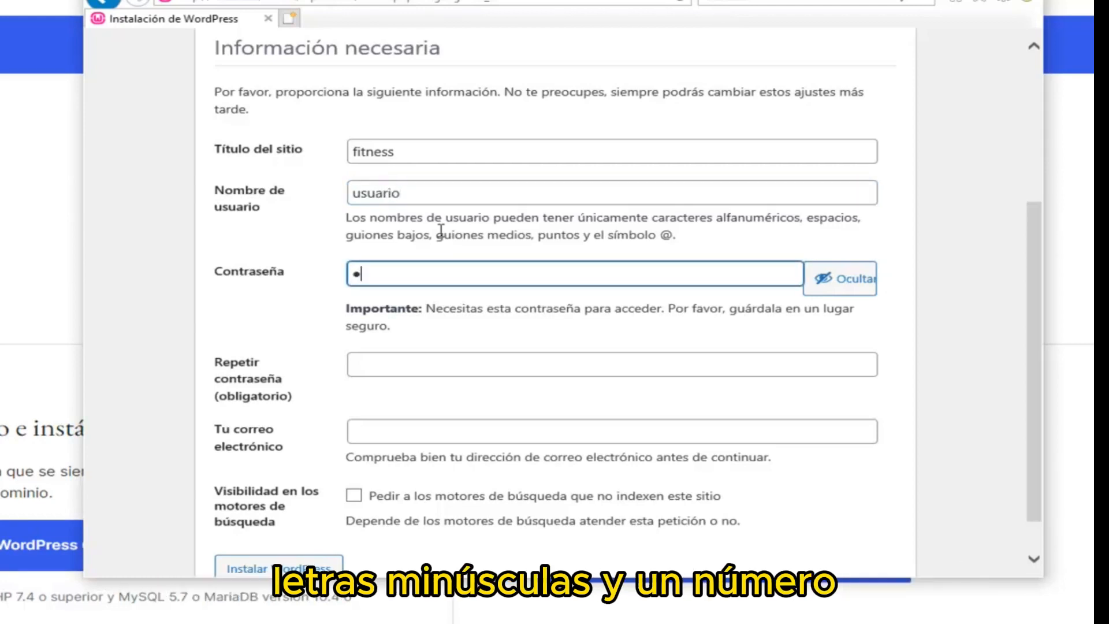
key("BackSpace")
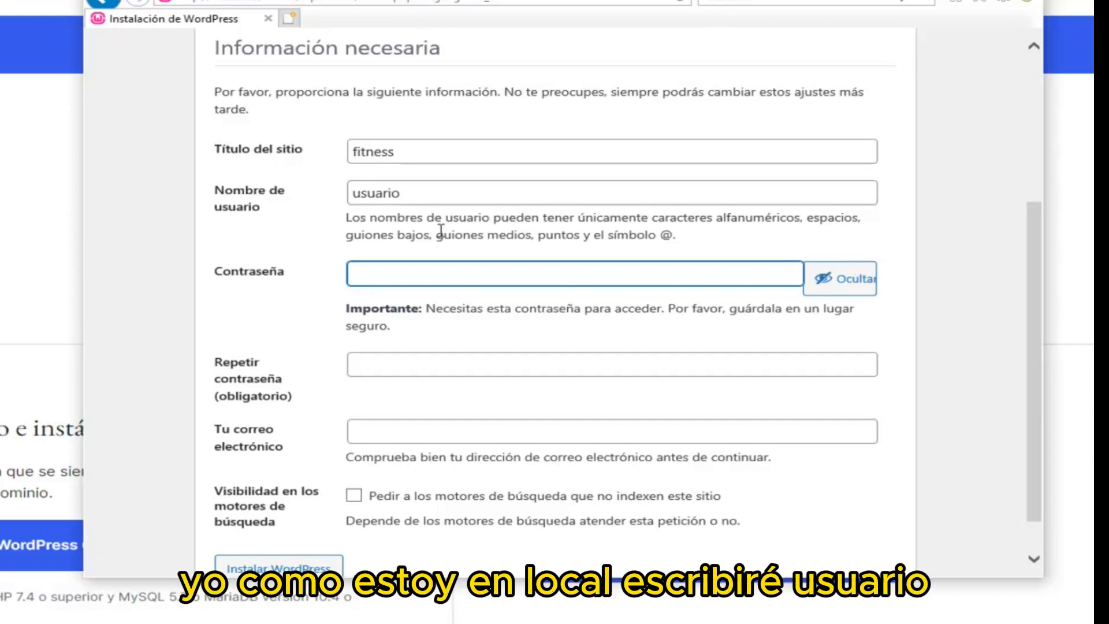
type("usuarioo1")
key("Tab")
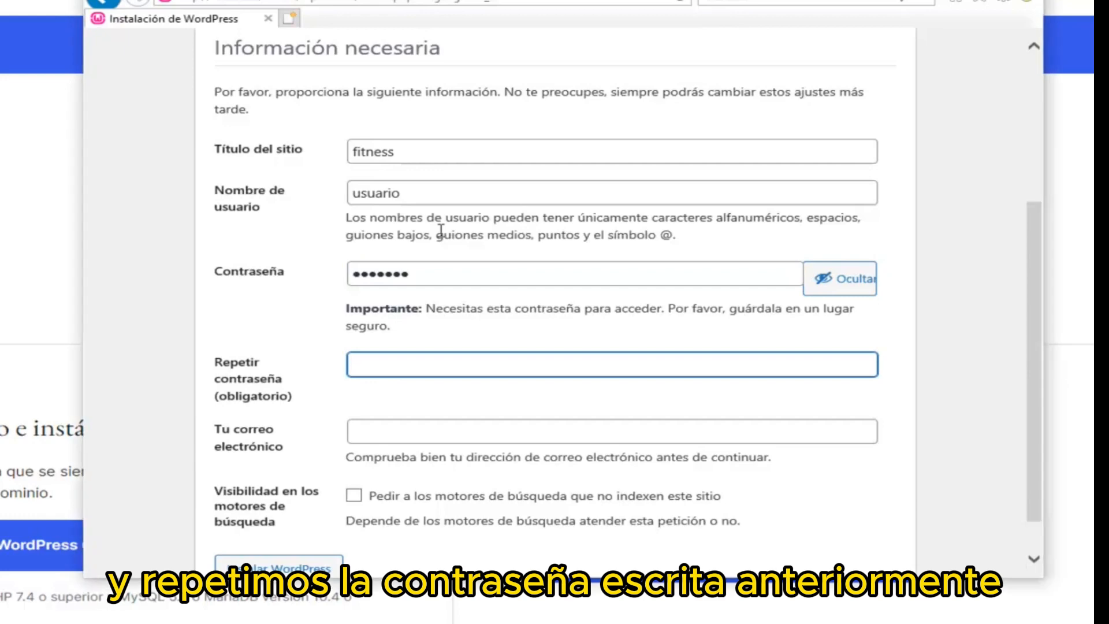
type("usuario")
scroll(441, 231, "down", 2)
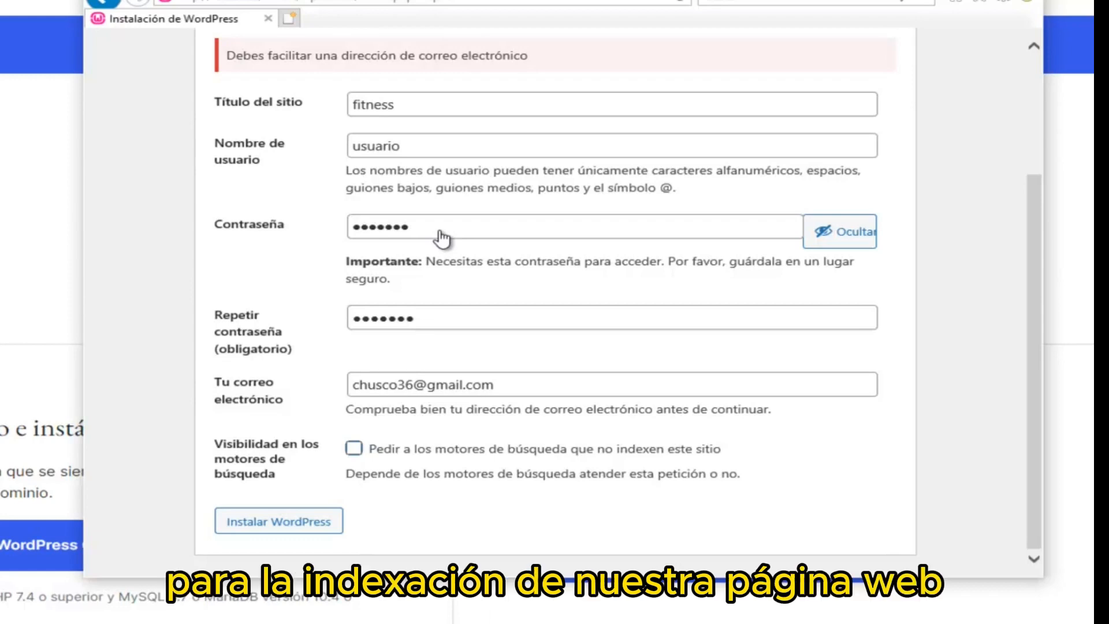
left_click(354, 448)
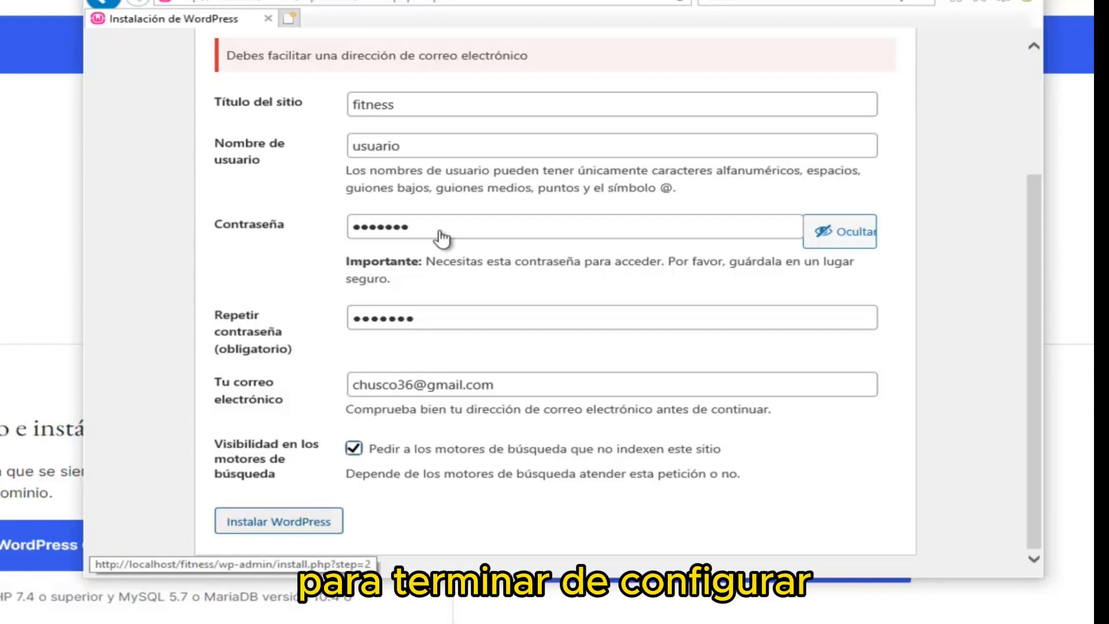
Complete the WordPress install, then sign in to the fitness admin with the account username and password
left_click(278, 521)
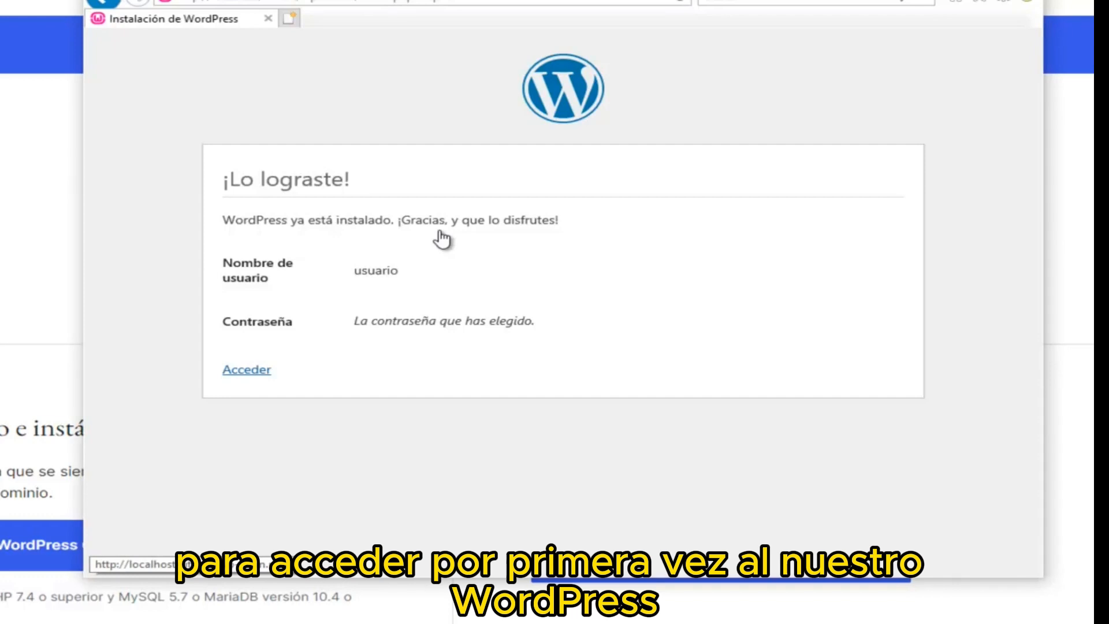
left_click(442, 239)
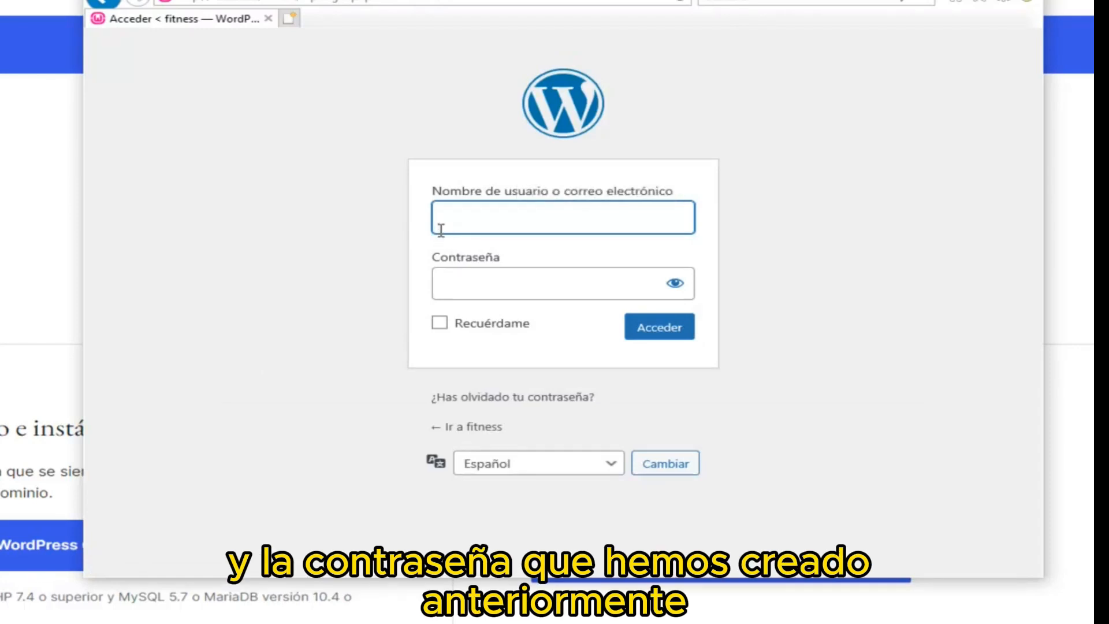
type("usuario")
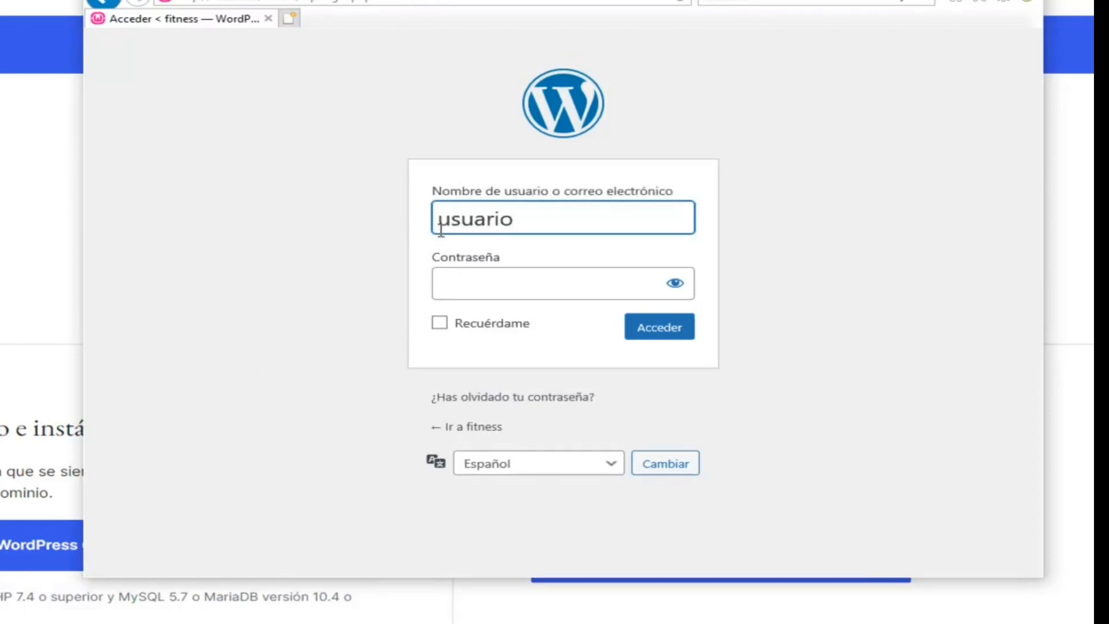
key("Tab")
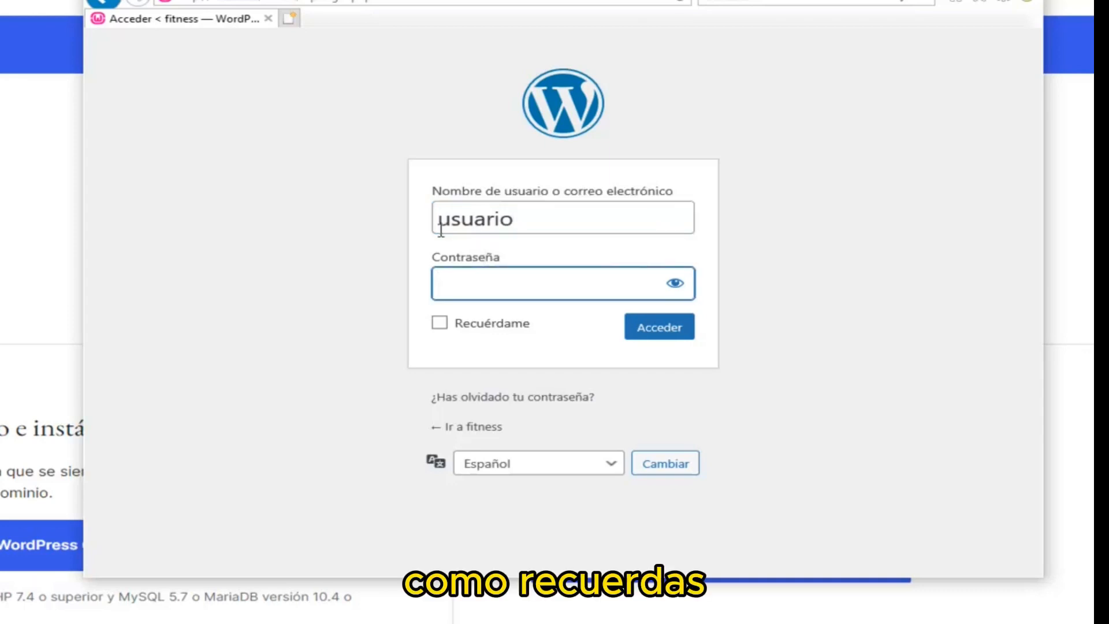
type("1234567")
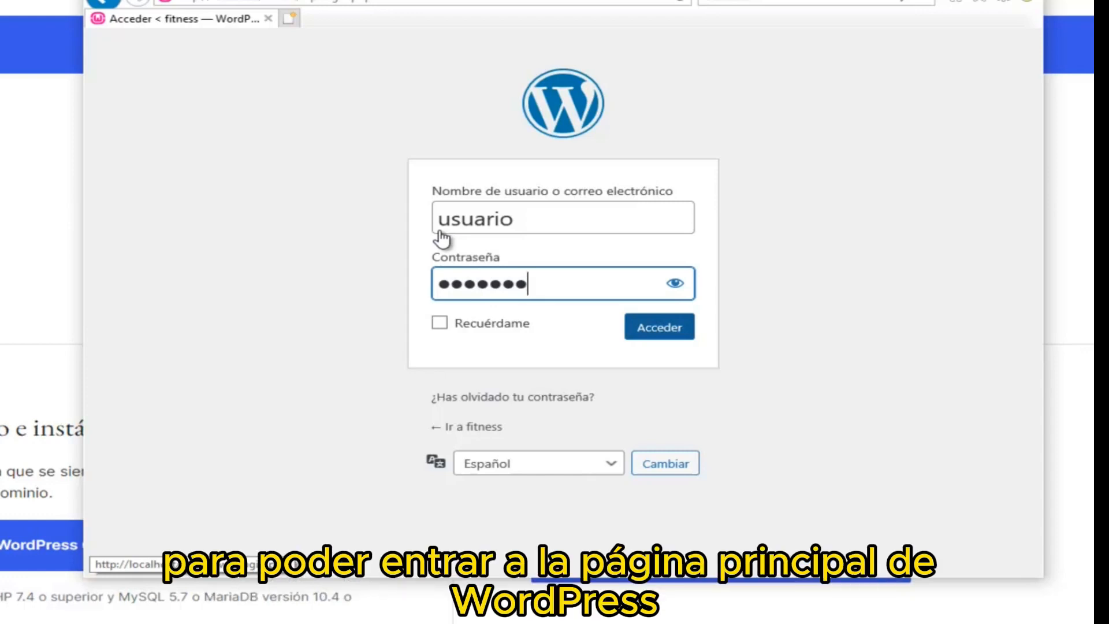
key("Return")
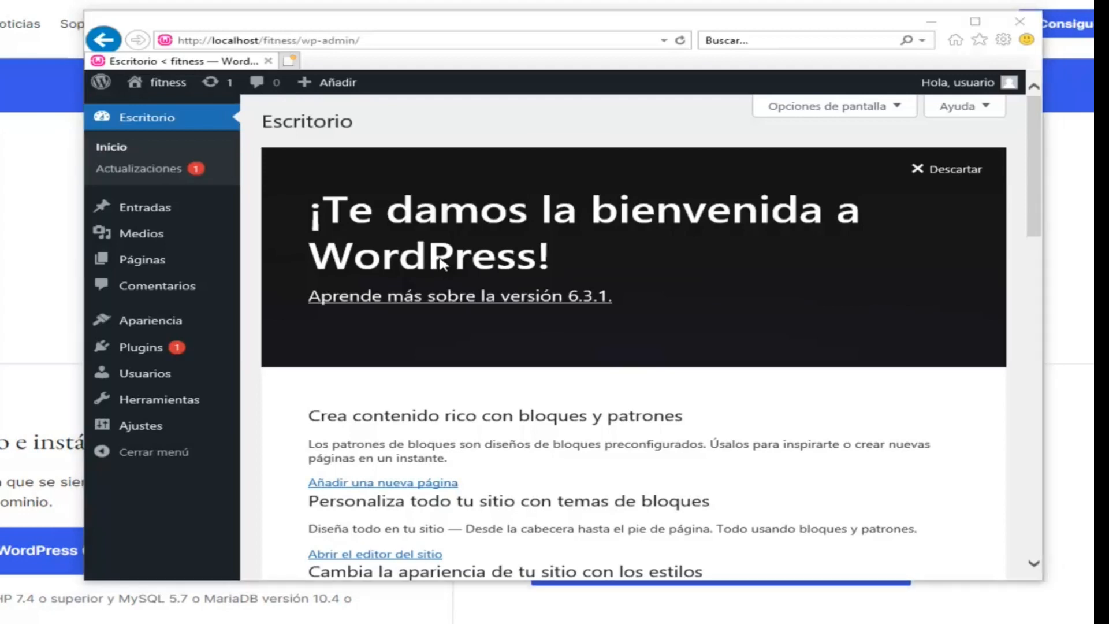
Open the fitness site's public front page in a new tab and return to Escritorio
mouse_move(167, 83)
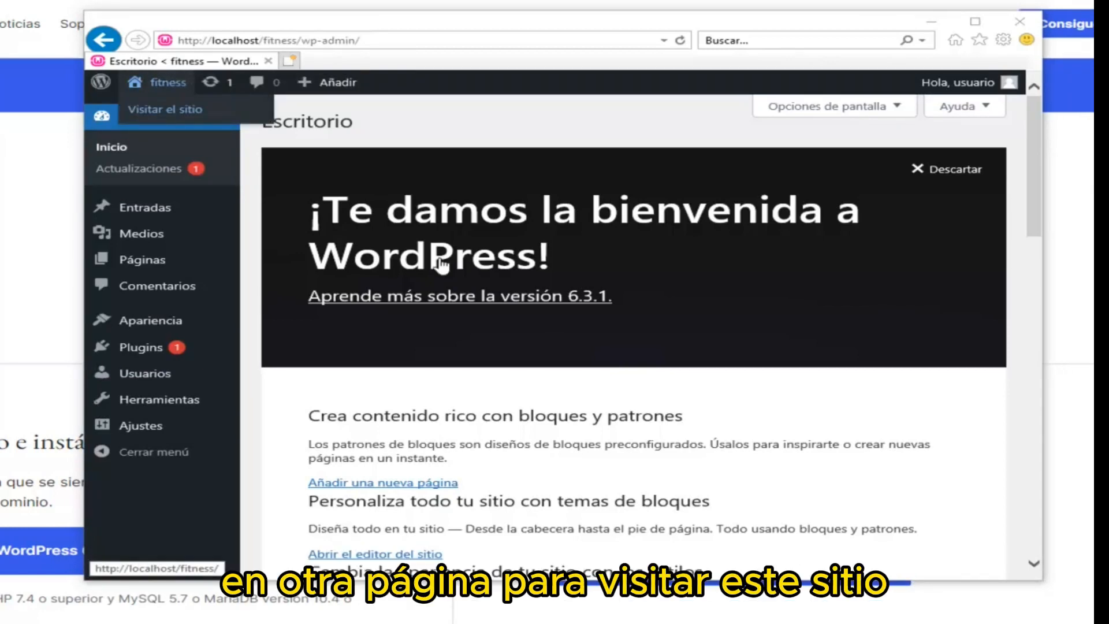
right_click(162, 109)
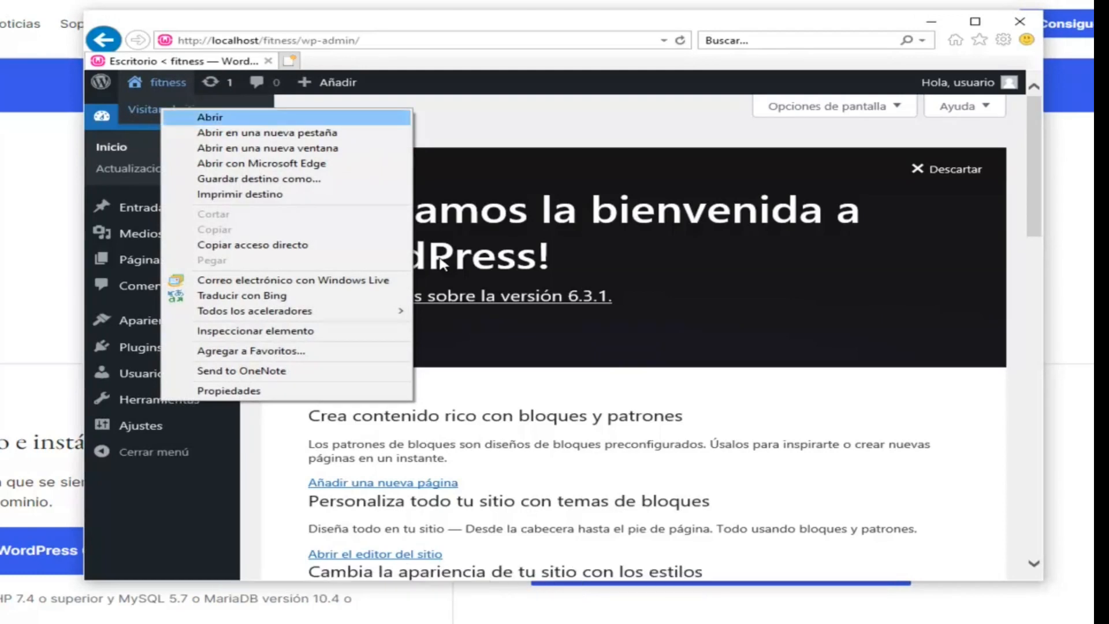
left_click(254, 132)
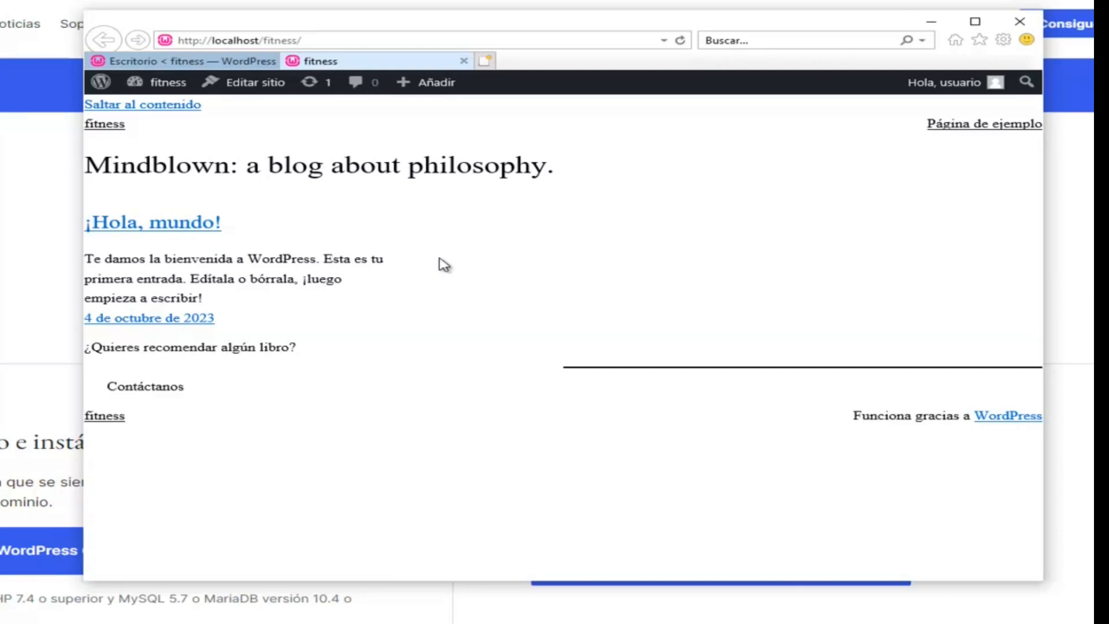
key("ctrl+Tab")
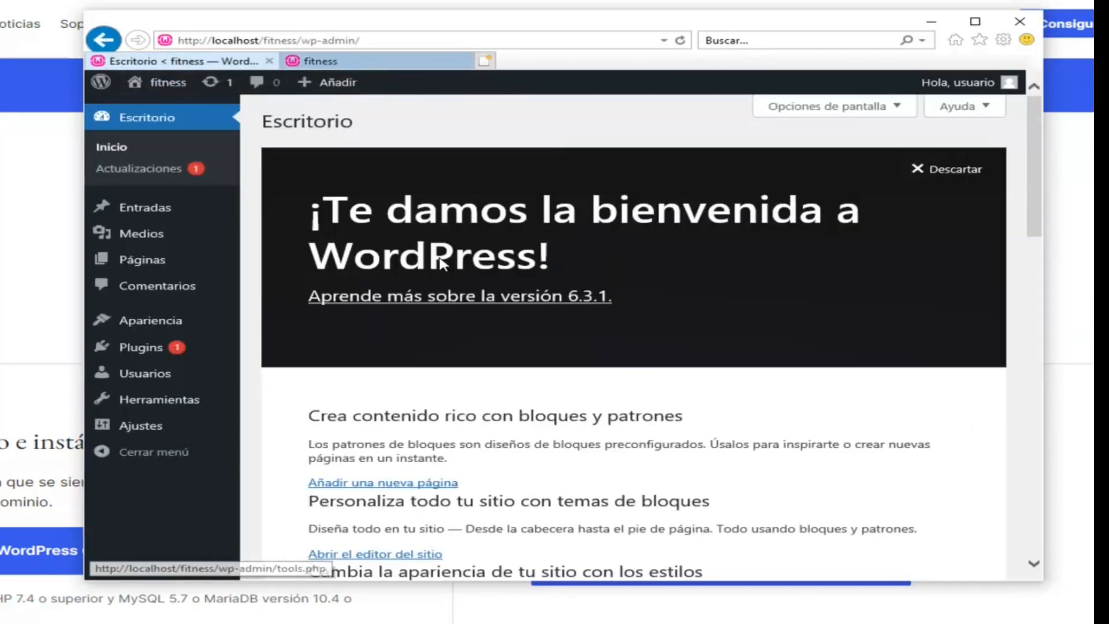